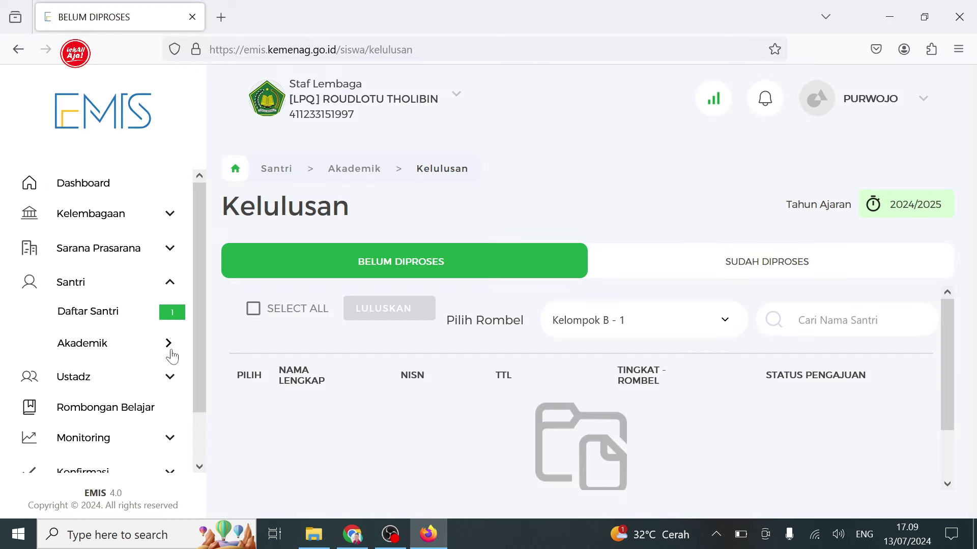
Open the Daftar Alumni page from the Akademik section under Santri
left_click(172, 359)
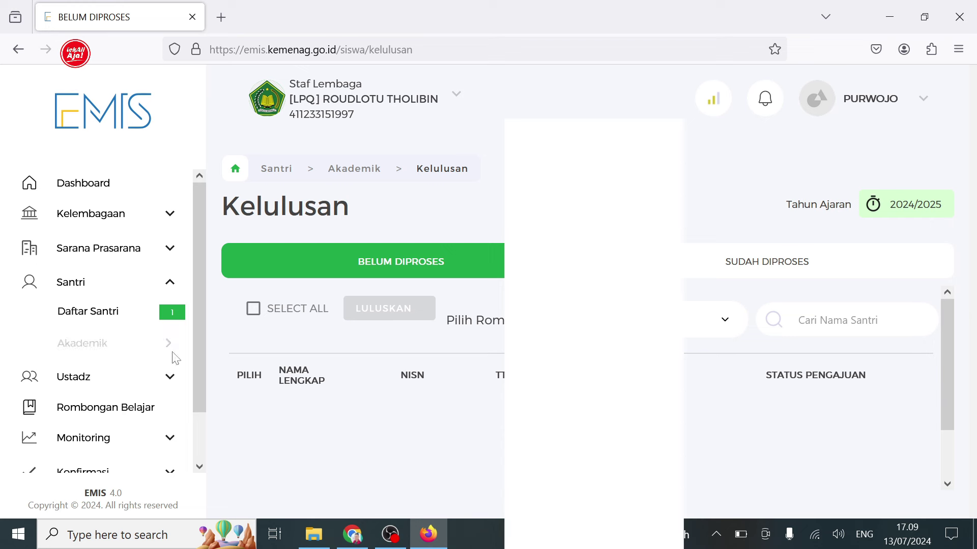
left_click(235, 344)
left_click(163, 344)
left_click(223, 380)
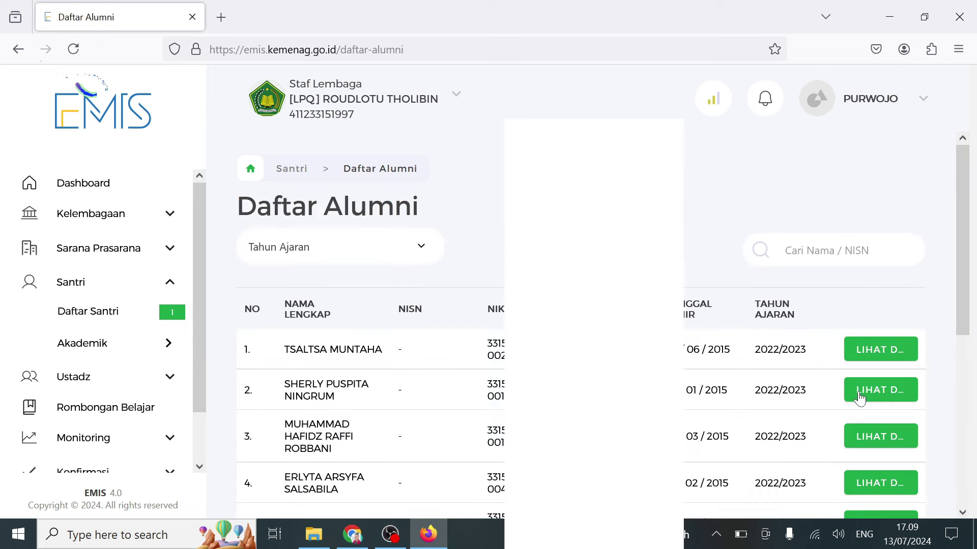
Set the alumni list to 100 rows per page and go to the end of the list
left_click_drag(966, 316, 966, 474)
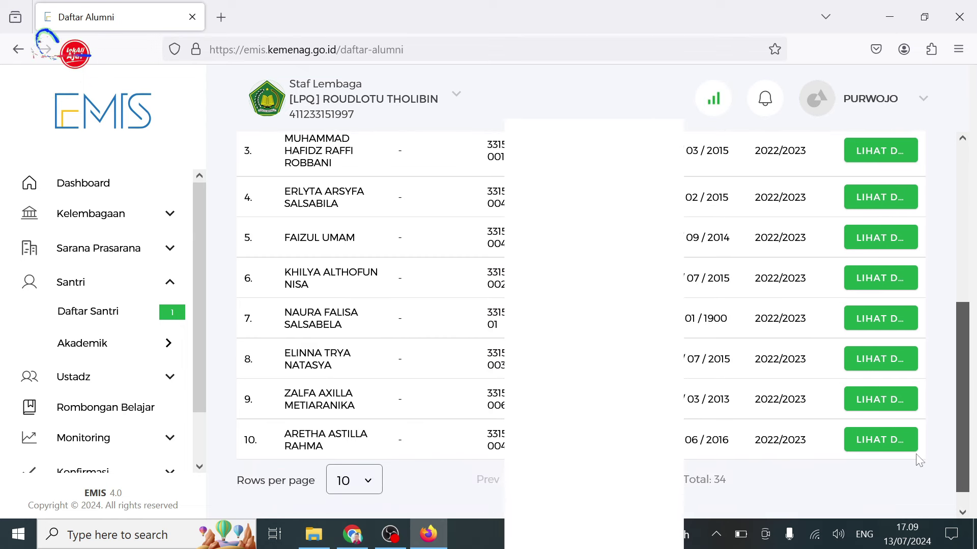
left_click(376, 482)
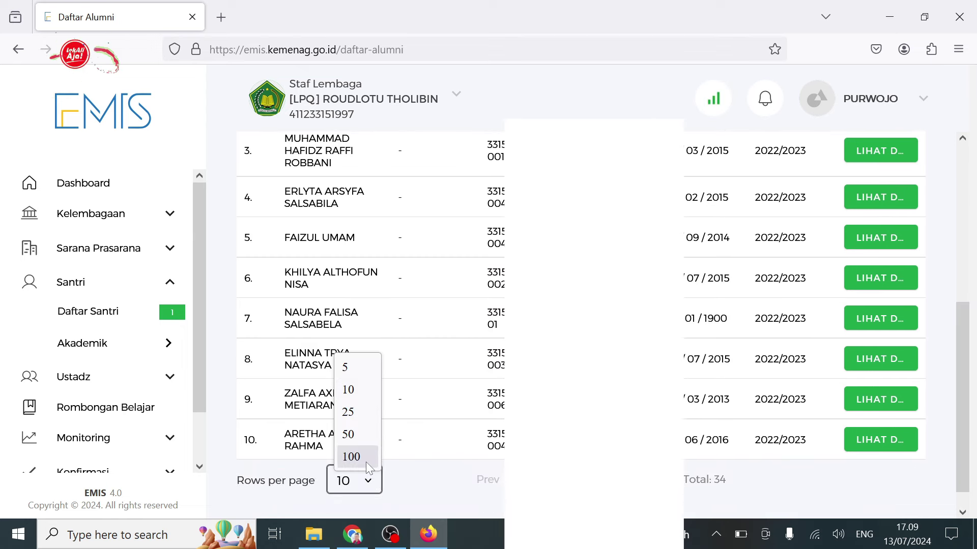
left_click(351, 456)
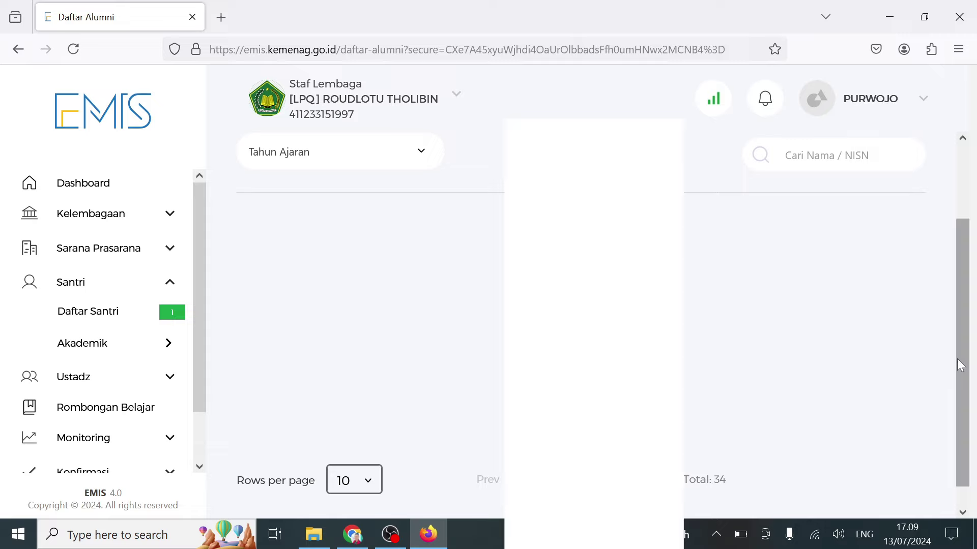
scroll(965, 351, "down", 7)
left_click_drag(965, 264, 966, 448)
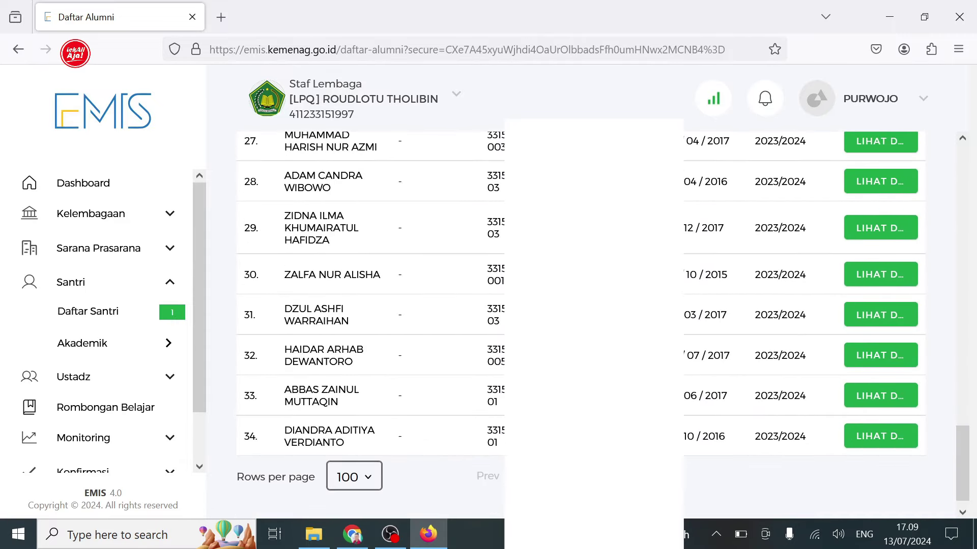
Highlight the last student's name in the alumni list and look over the entries above it
left_click_drag(284, 438, 388, 443)
left_click_drag(973, 427, 974, 209)
scroll(454, 477, "down", 15)
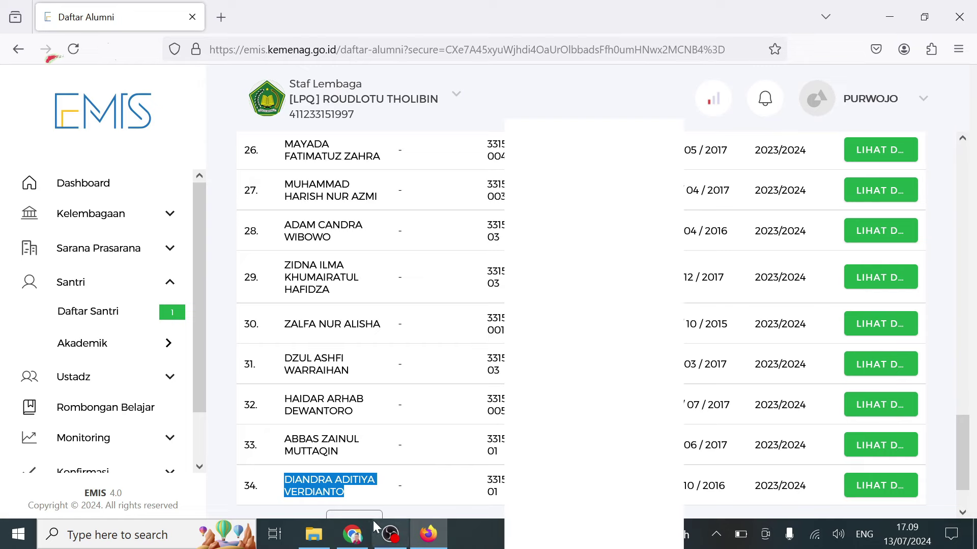
Switch to Chrome to read the notice on the new student registration form, and return to Firefox
left_click(356, 535)
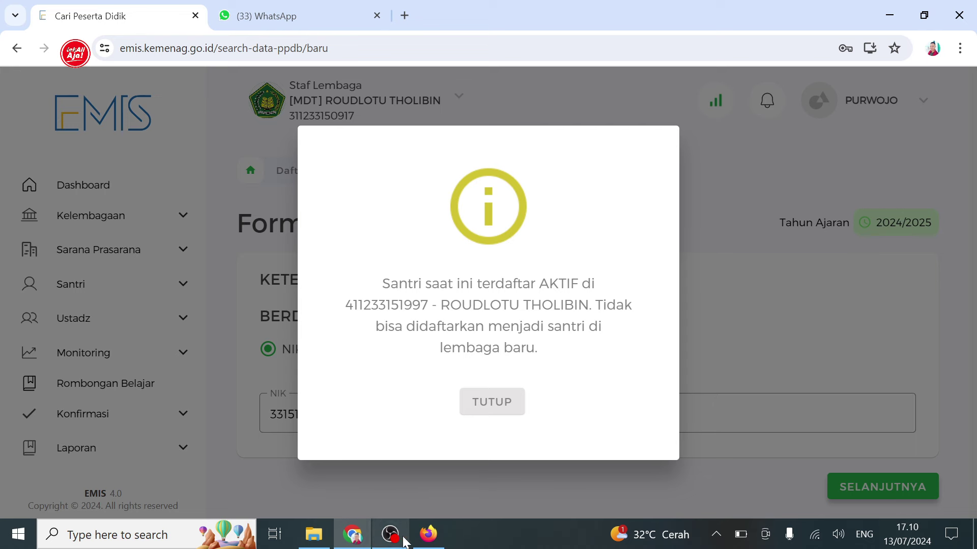
left_click(427, 542)
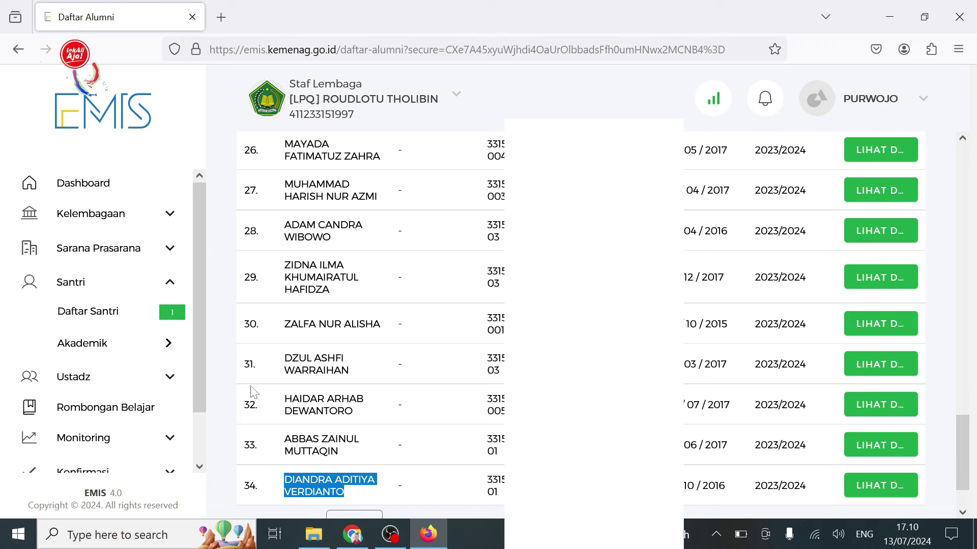
Open the Kelulusan page under Akademik and show the graduations already processed (Sudah Diproses)
mouse_move(197, 385)
left_mouse_down()
mouse_move(197, 440)
mouse_move(203, 375)
left_mouse_up()
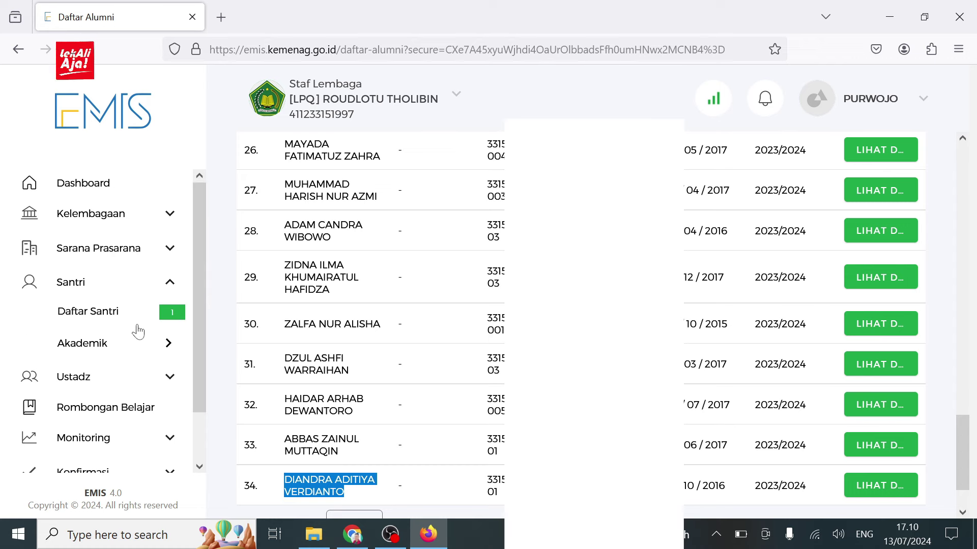
left_click(168, 355)
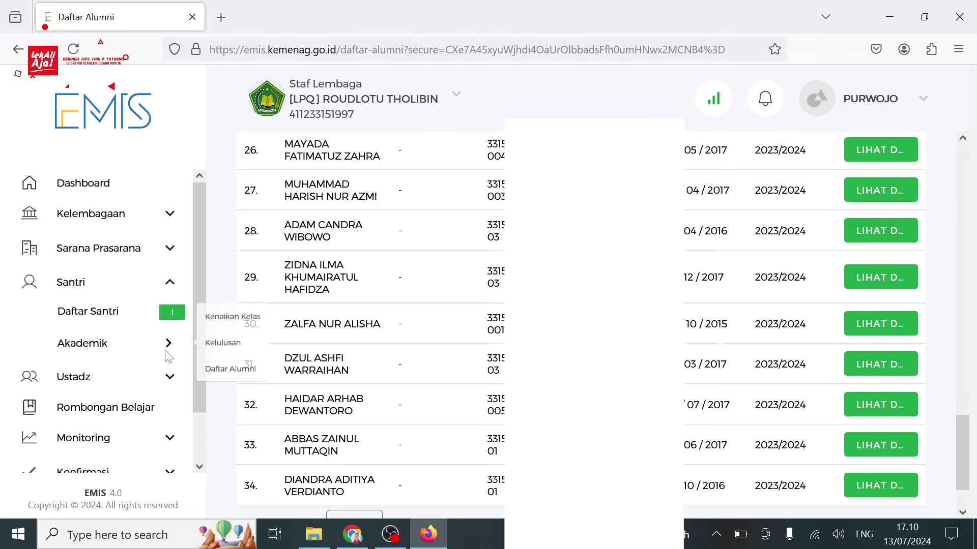
left_click(224, 344)
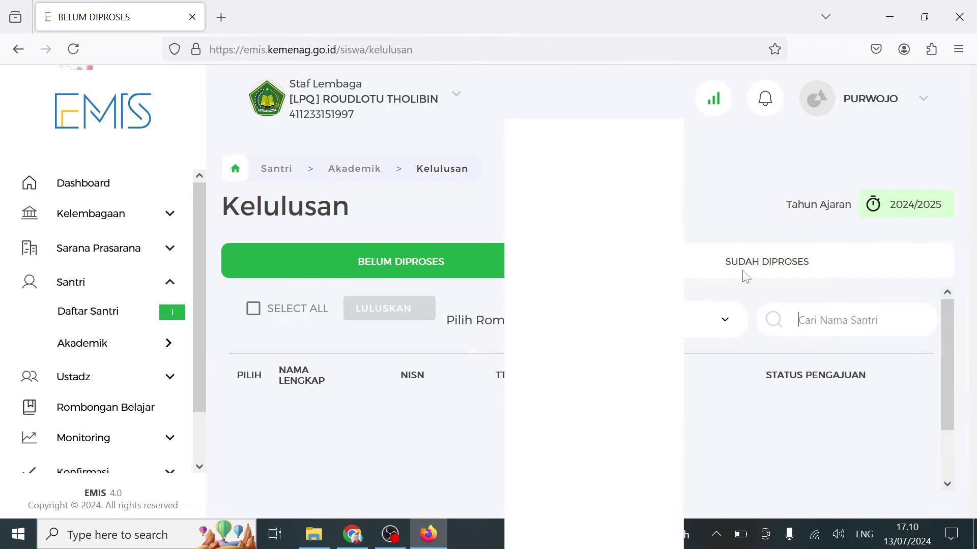
left_click(746, 272)
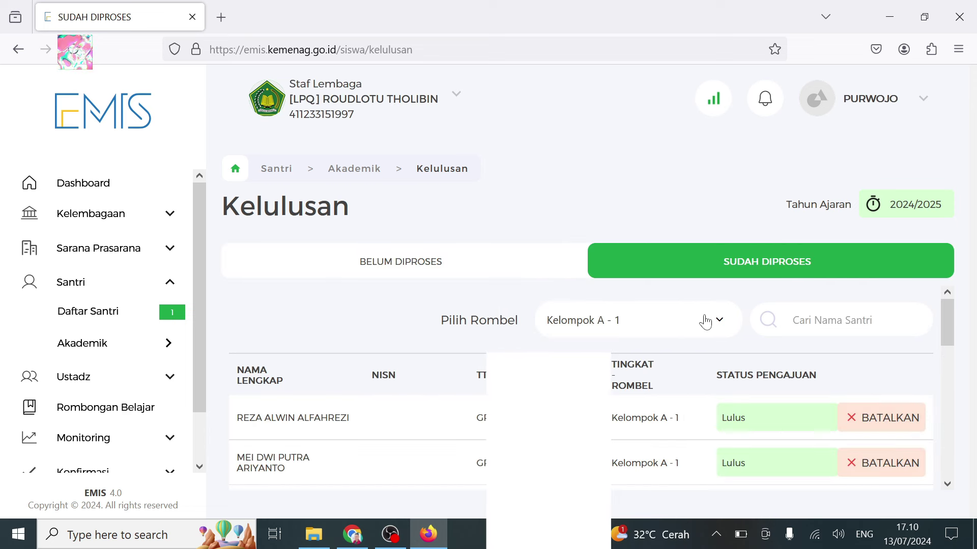
Compare the processed graduations of Kelompok A - 1 and Kelompok B - 1, leaving Kelompok B - 1 selected as the rombel
left_click(616, 329)
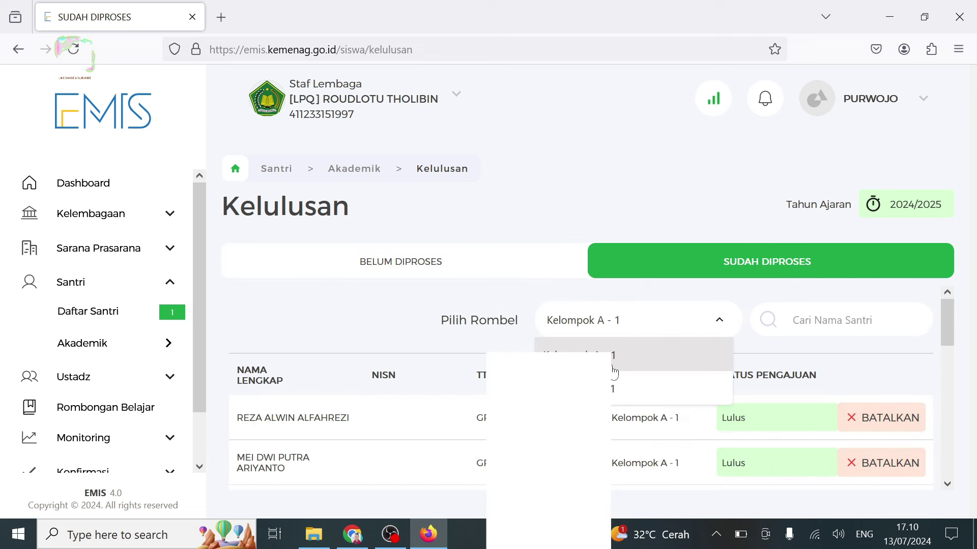
left_click(615, 389)
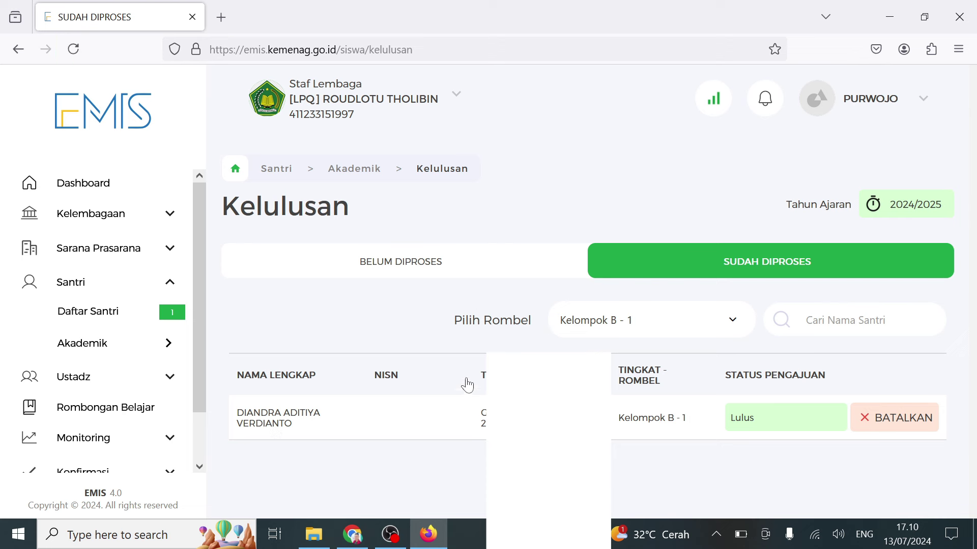
left_click(632, 331)
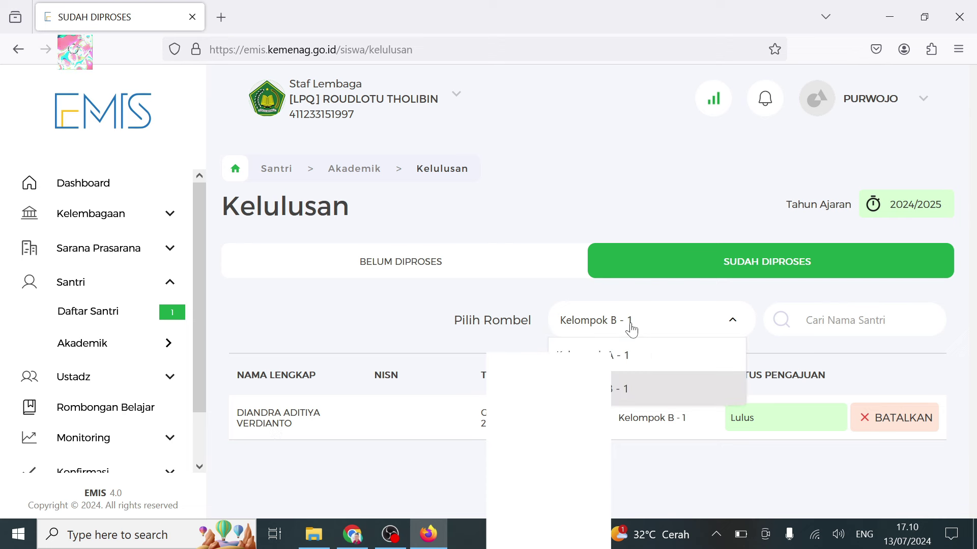
left_click(631, 360)
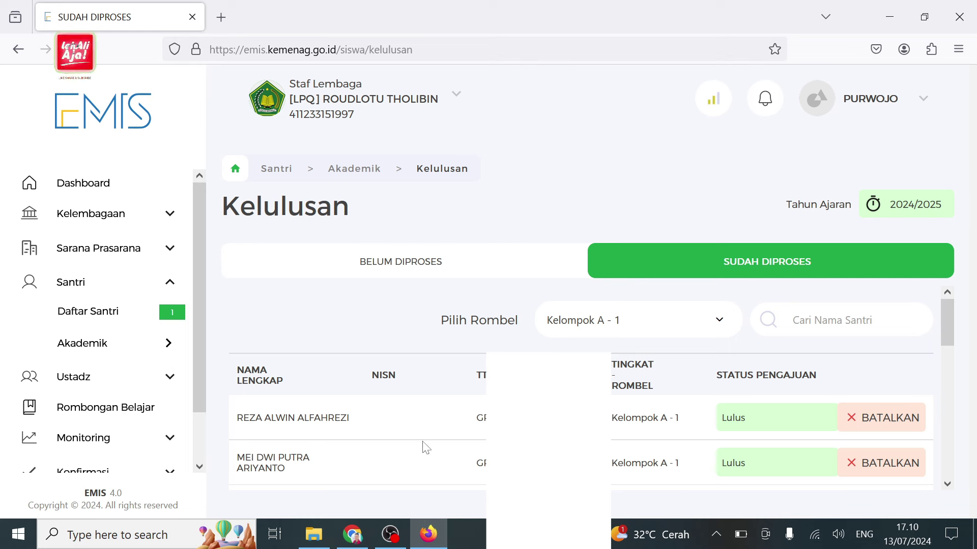
left_click(673, 323)
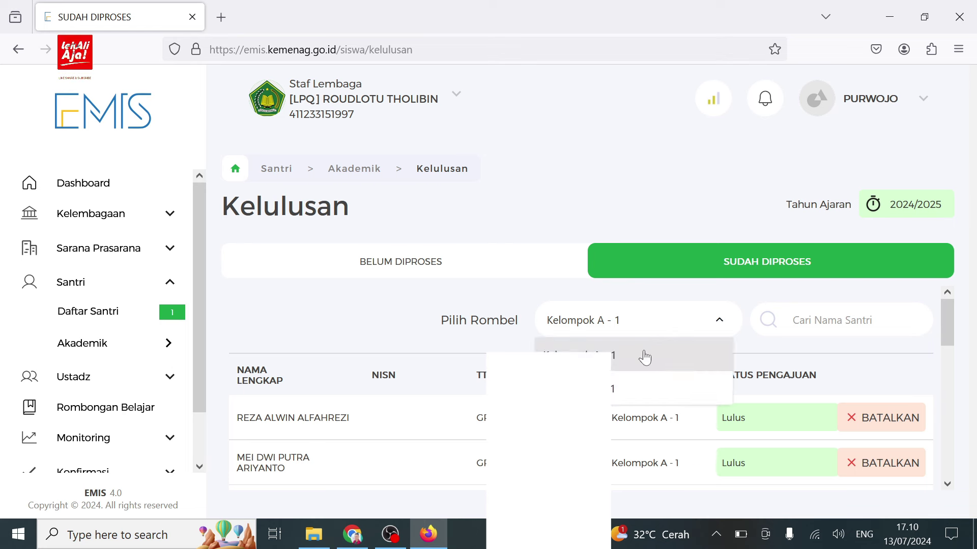
left_click(664, 347)
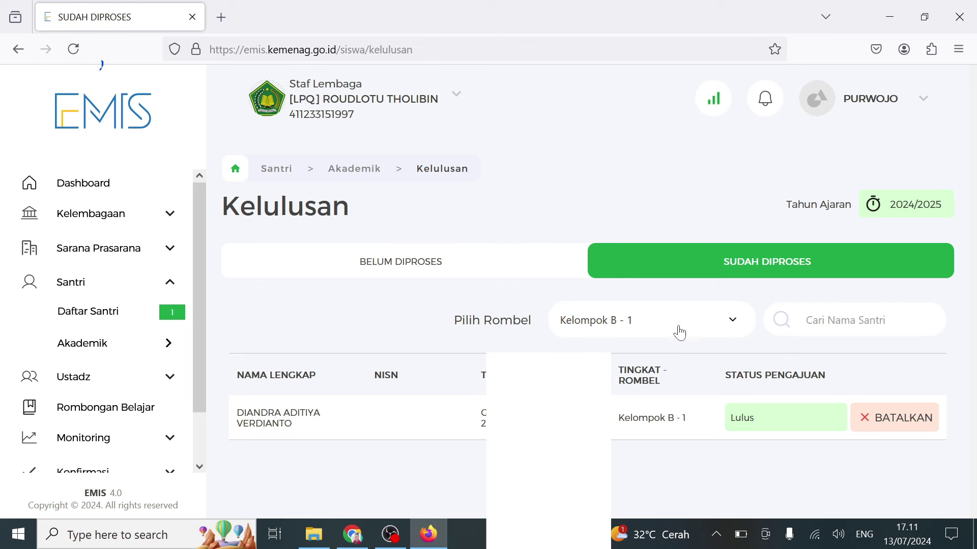
Cancel the graduation of the student in Kelompok B - 1, confirming the cancellation and closing the message
left_click(897, 420)
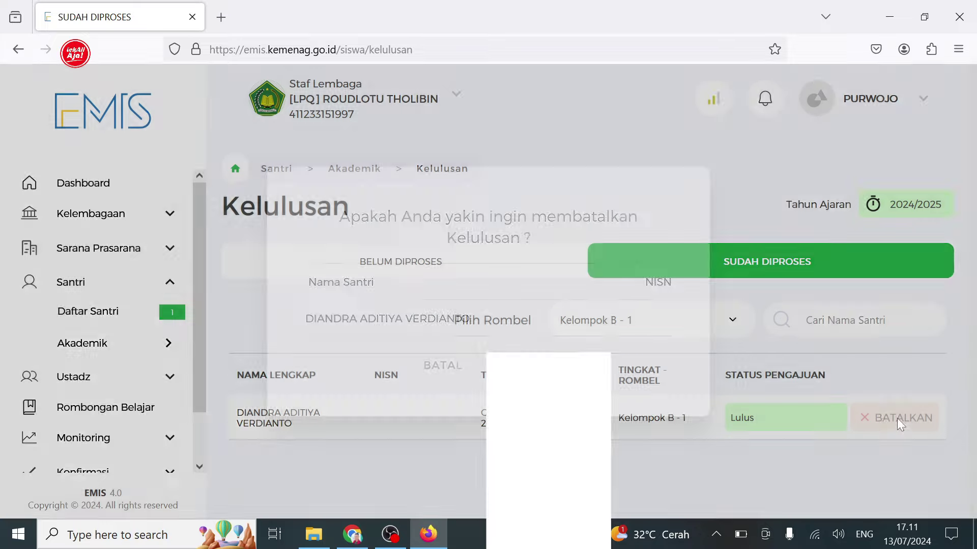
left_click(539, 367)
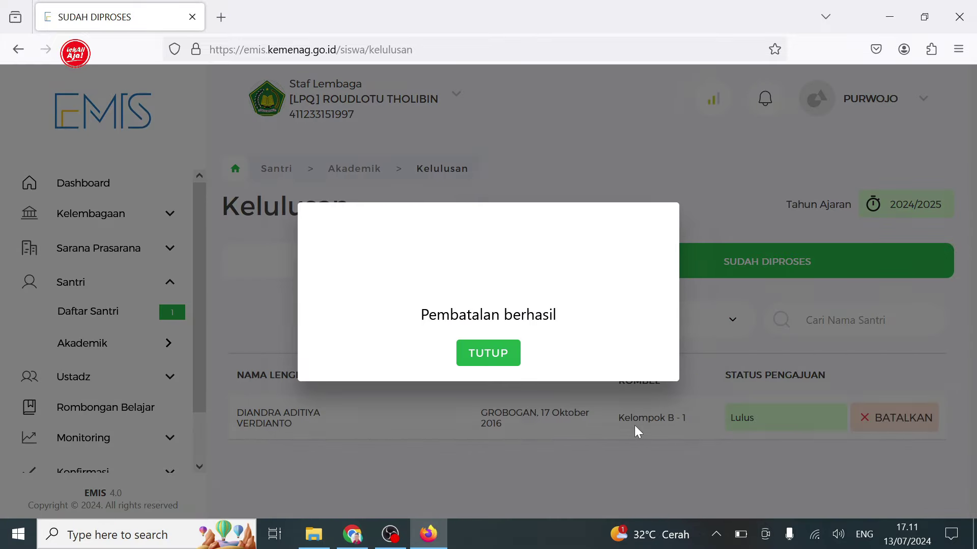
left_click(506, 364)
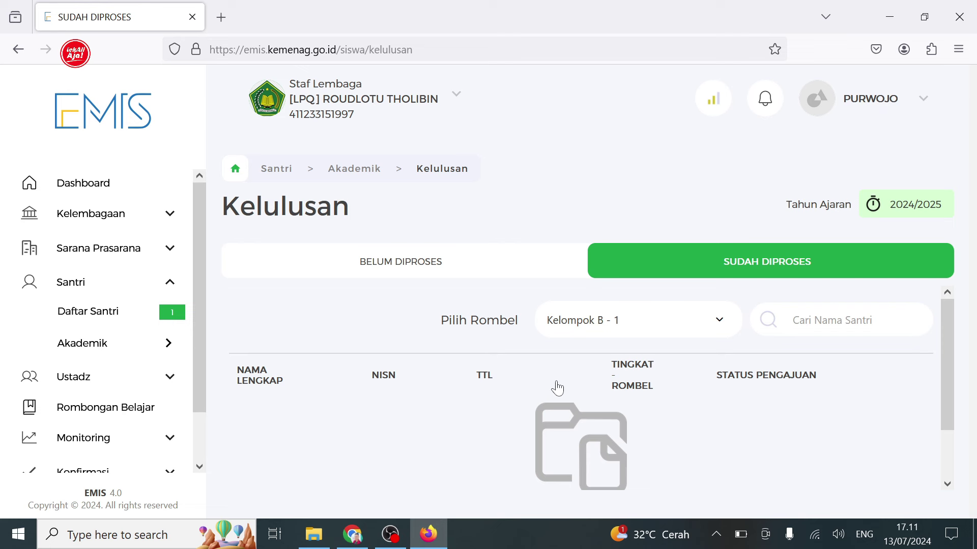
Open the reinstated student's record for editing from Daftar Santri
left_click(120, 301)
left_click(99, 296)
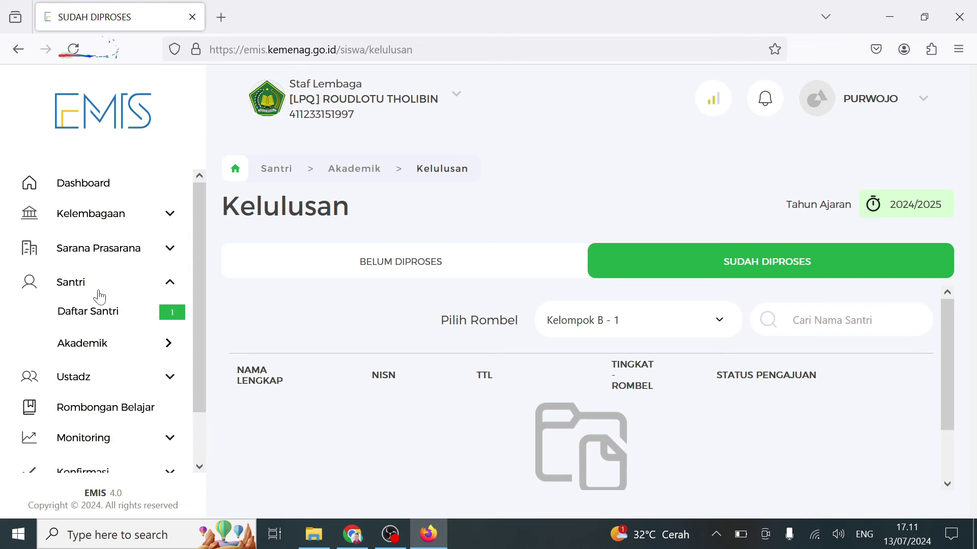
left_click(96, 314)
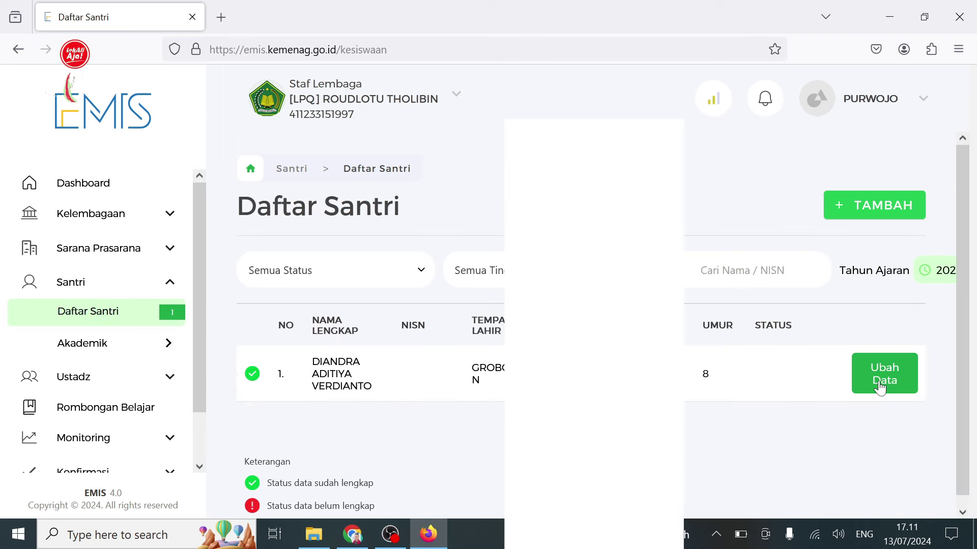
left_click(861, 393)
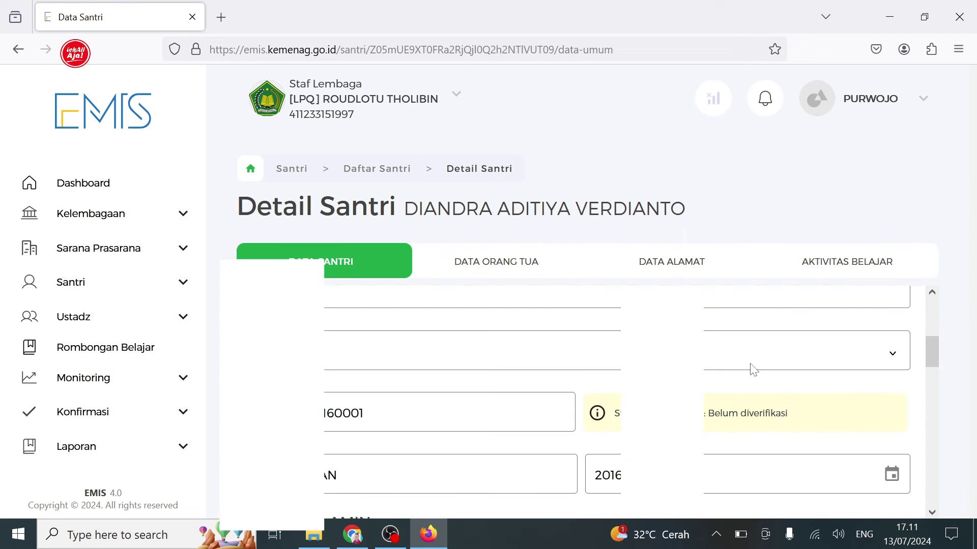
Shorten the student's Nama Lengkap to the first name only by deleting the remaining words
left_click_drag(936, 352, 934, 316)
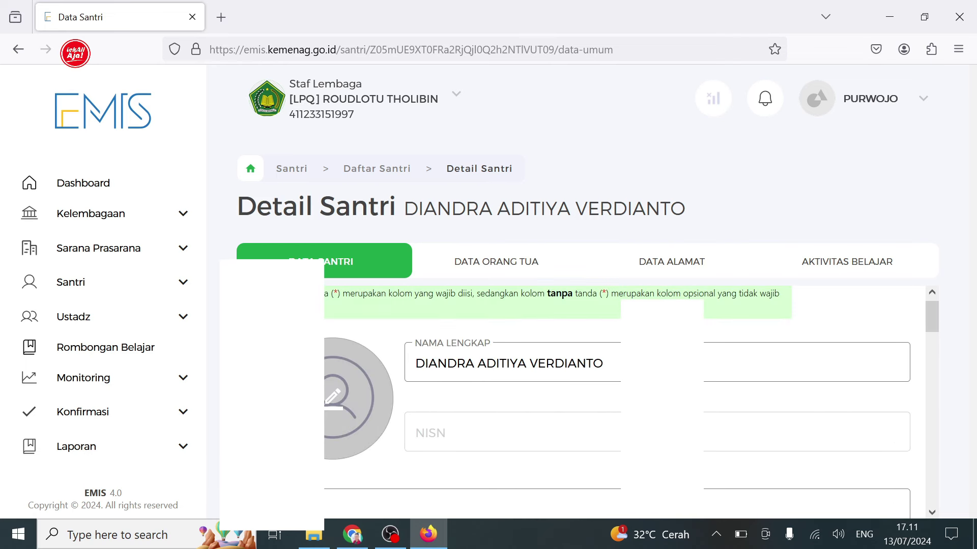
left_click(477, 363)
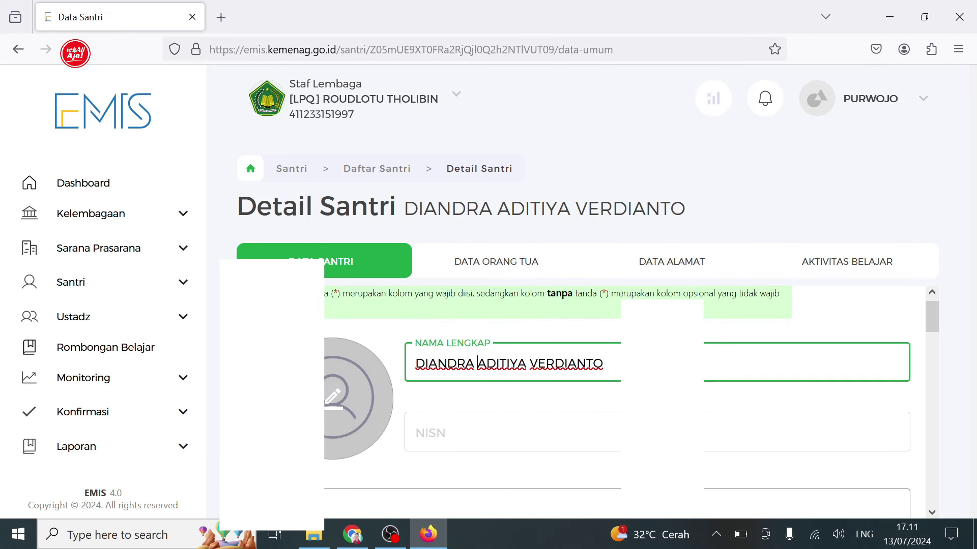
double_click(565, 363)
key("ctrl+shift+Left")
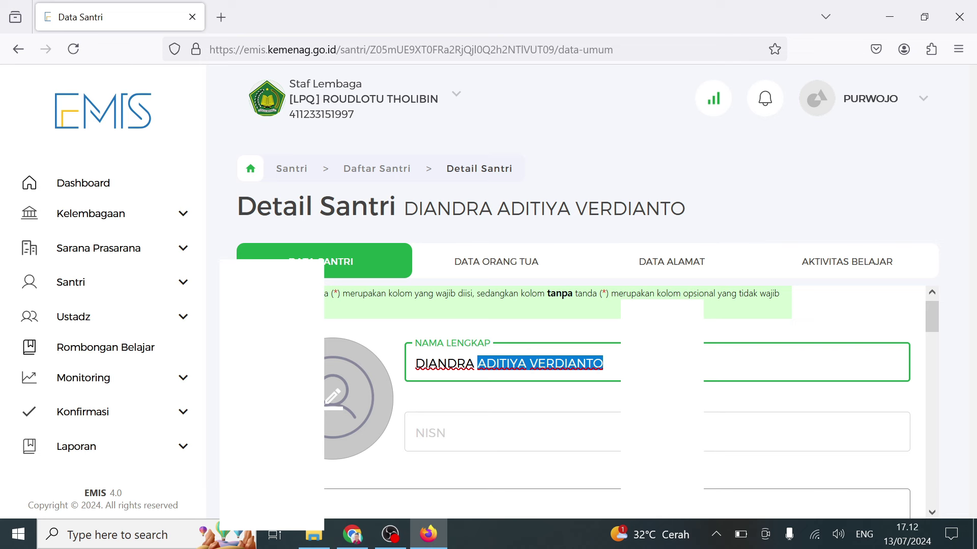
key("BackSpace")
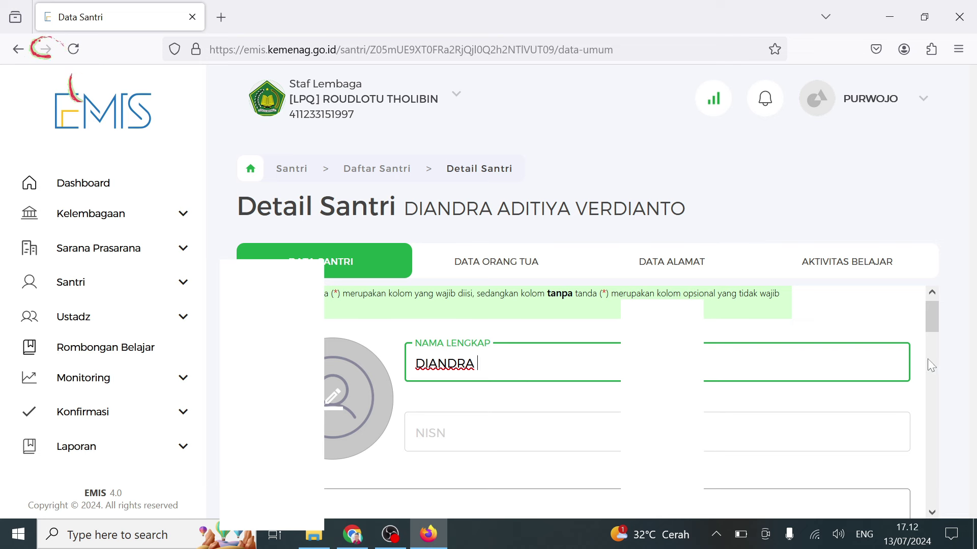
Replace the final digit of the student's national identity number (NIK) with a different digit
left_click_drag(930, 317, 931, 357)
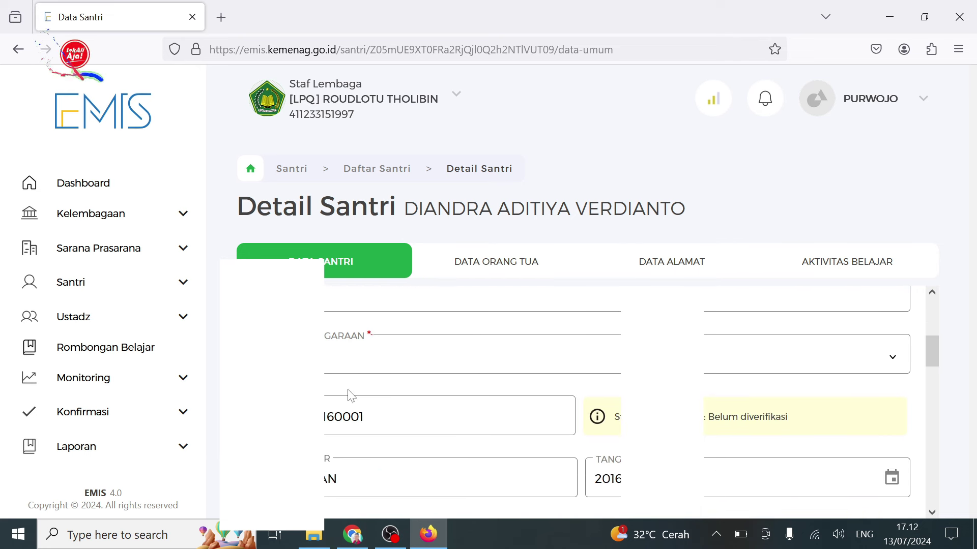
left_click(363, 416)
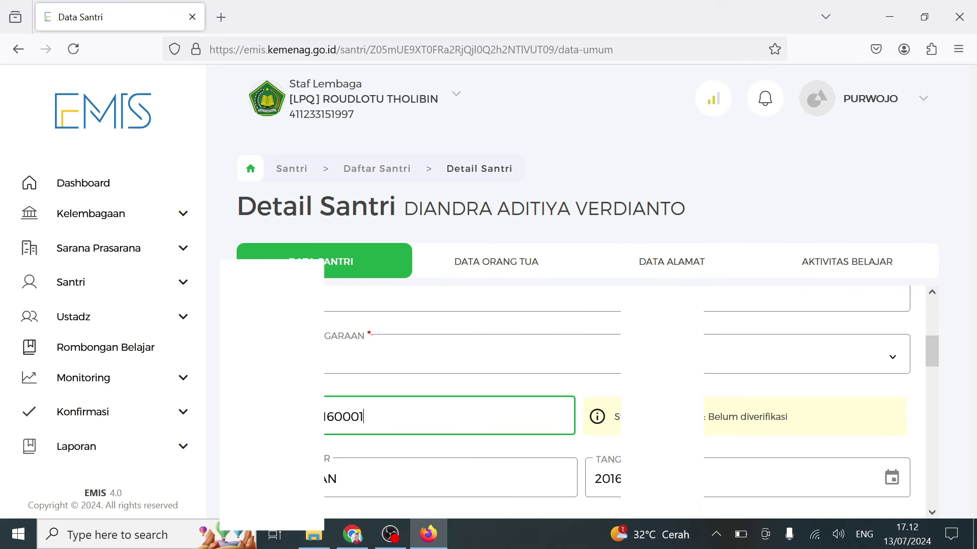
key("BackSpace")
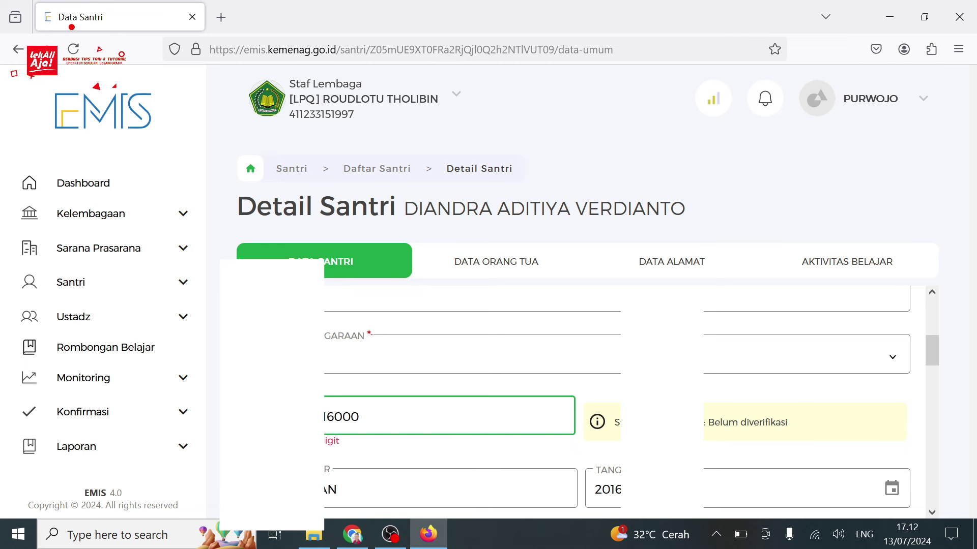
type("8")
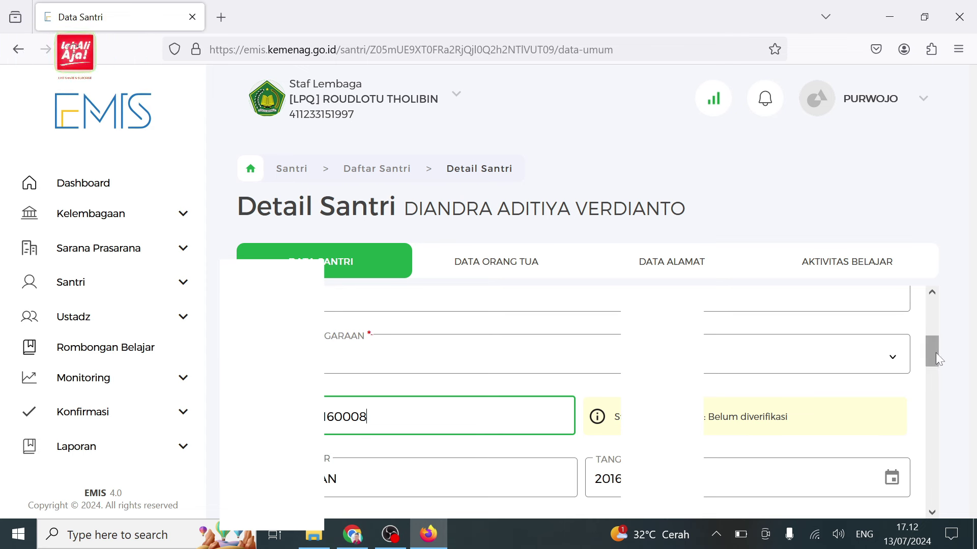
Save the edited student data and confirm the save
left_click_drag(938, 359, 935, 490)
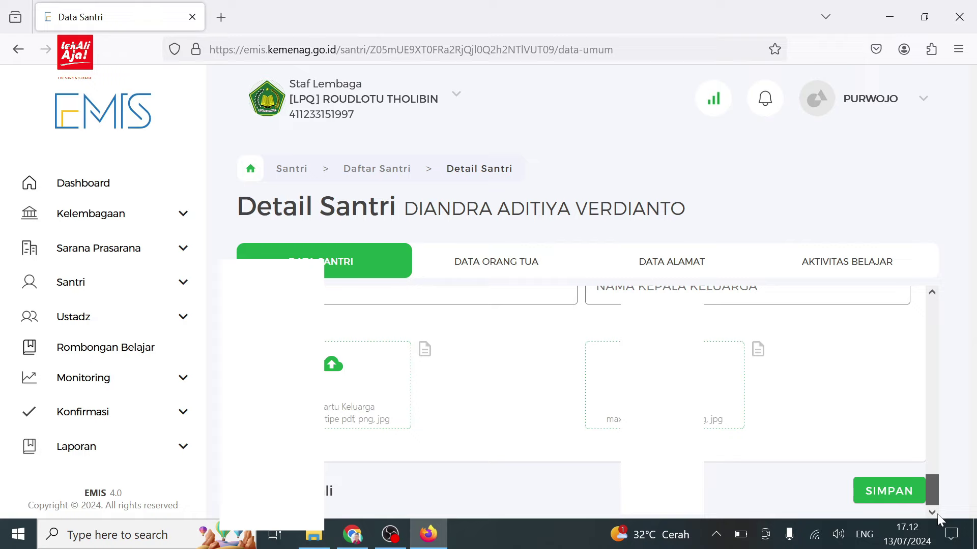
left_click(871, 493)
left_click(529, 369)
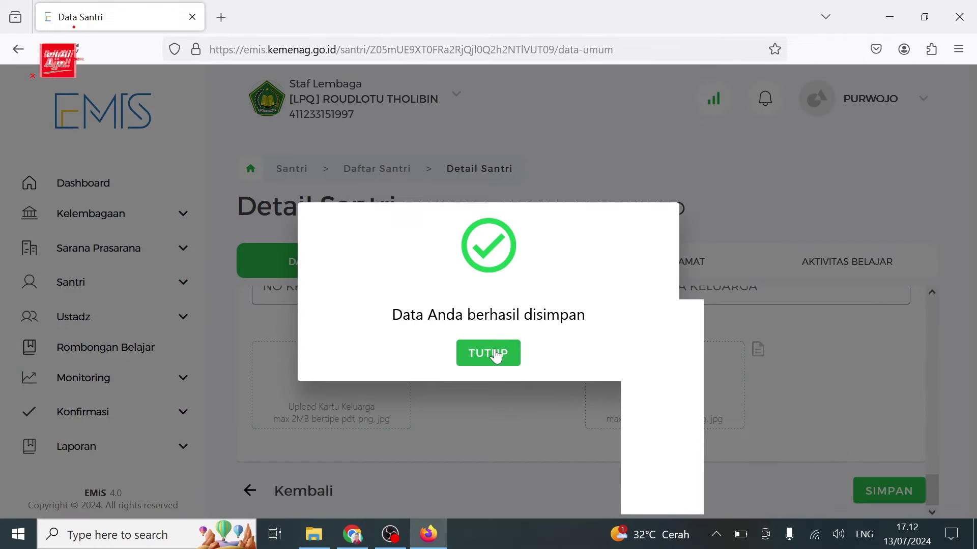
Open the student's Aktivitas Belajar record and start changing the student's status to inactive
left_click(502, 356)
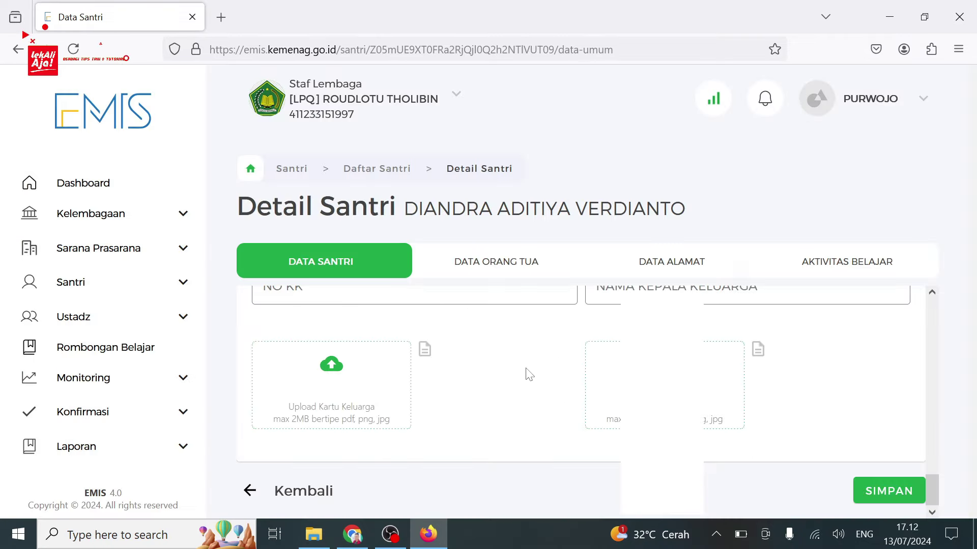
left_click(848, 268)
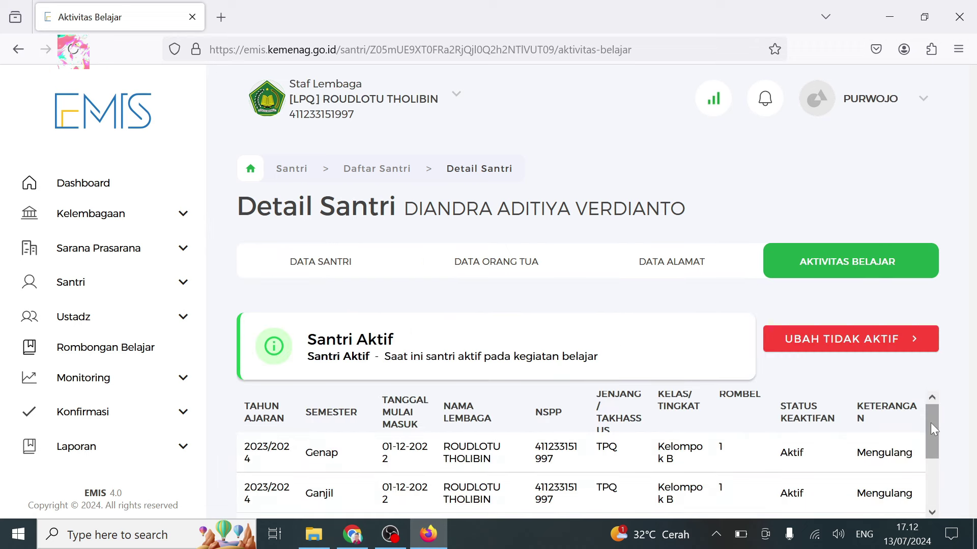
left_click(855, 341)
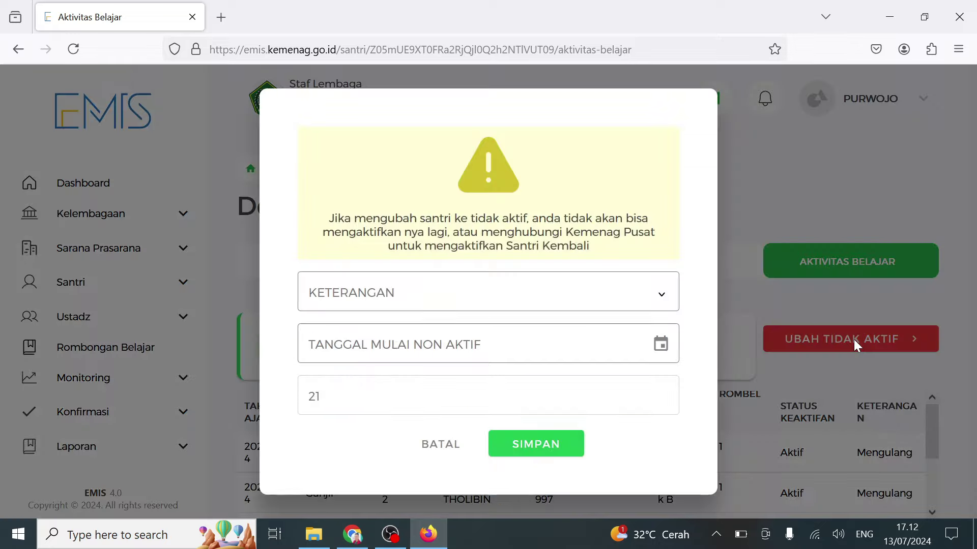
Set Keterangan to Lainnya and Tanggal Mulai Non Aktif to 2024-07-13 for the student's deactivation
left_click(613, 307)
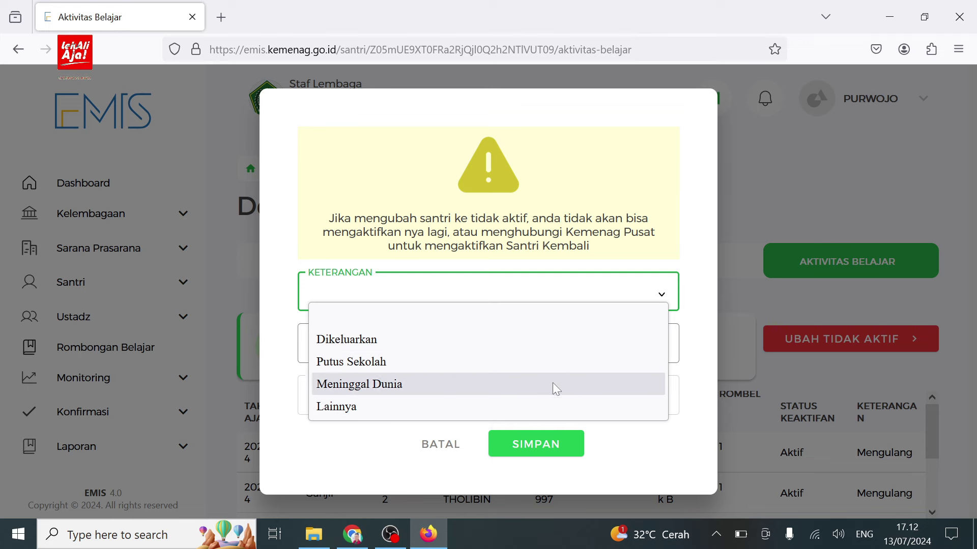
left_click(545, 404)
left_click(575, 357)
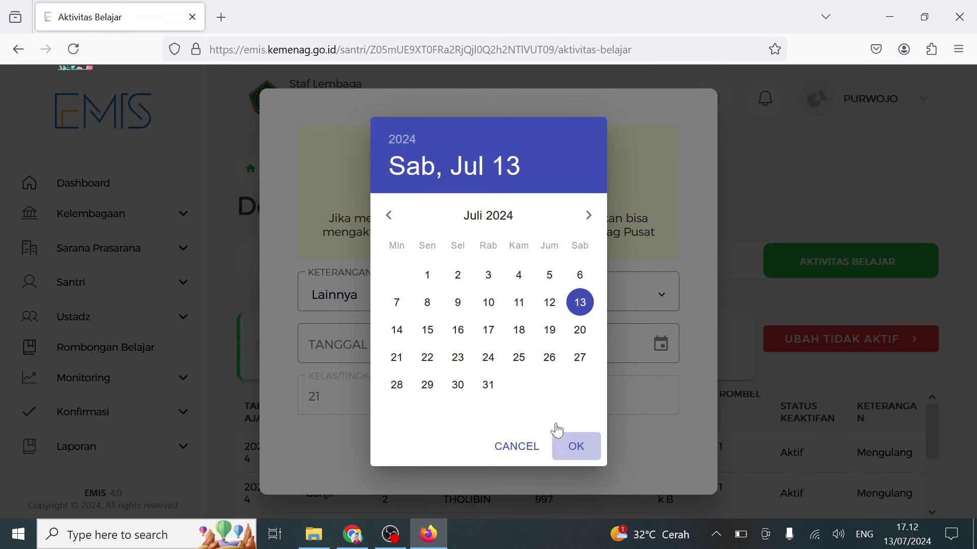
key("Return")
left_click(554, 438)
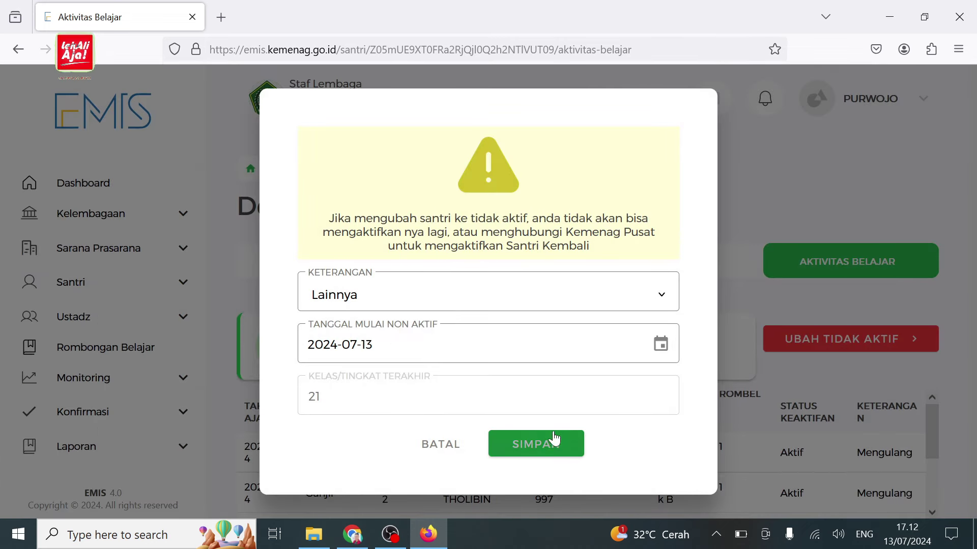
Save and confirm the student's change to inactive status, closing the resulting message
left_click(311, 339)
left_click(542, 397)
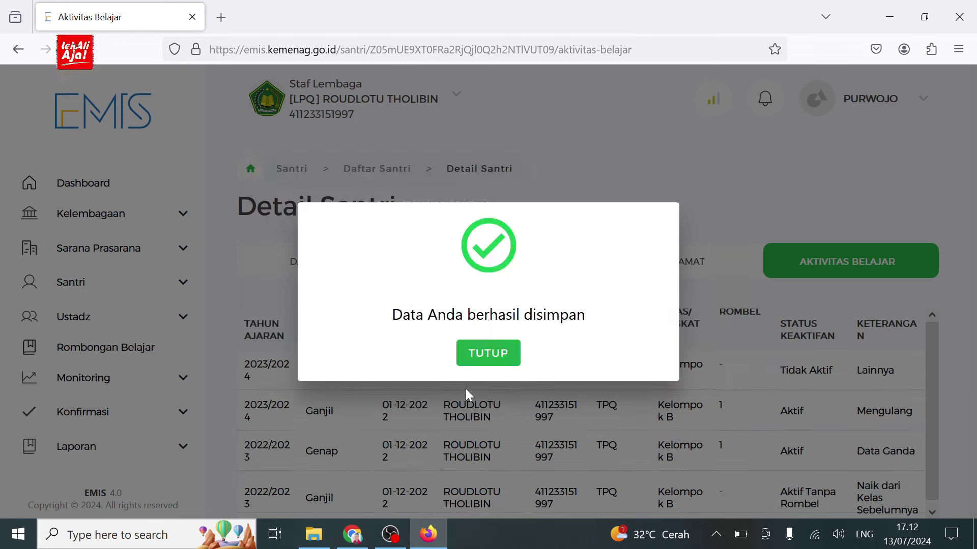
left_click(487, 353)
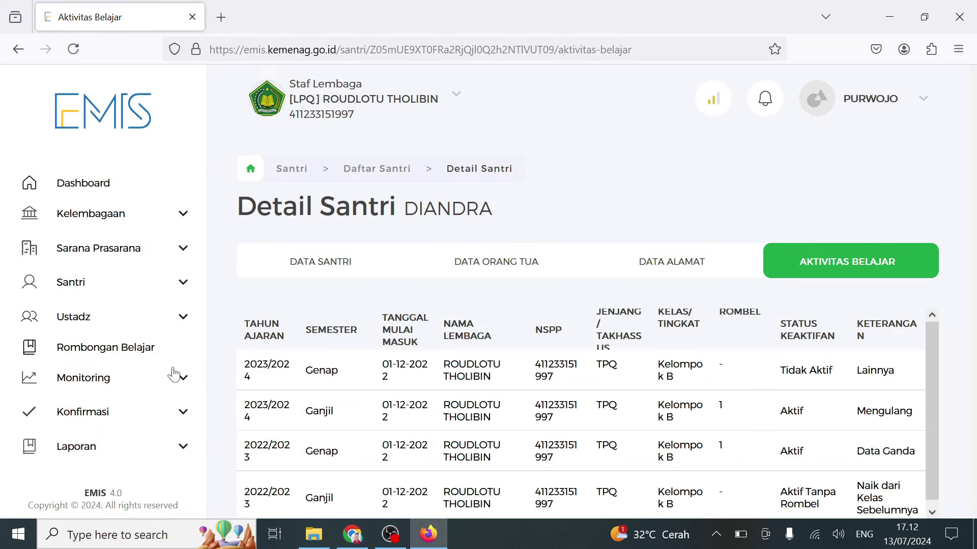
Check the TPQ institution's Daftar Santri, and switch to the MDT institution's EMIS session in Chrome, dismissing its notice
left_click(129, 302)
left_click(120, 313)
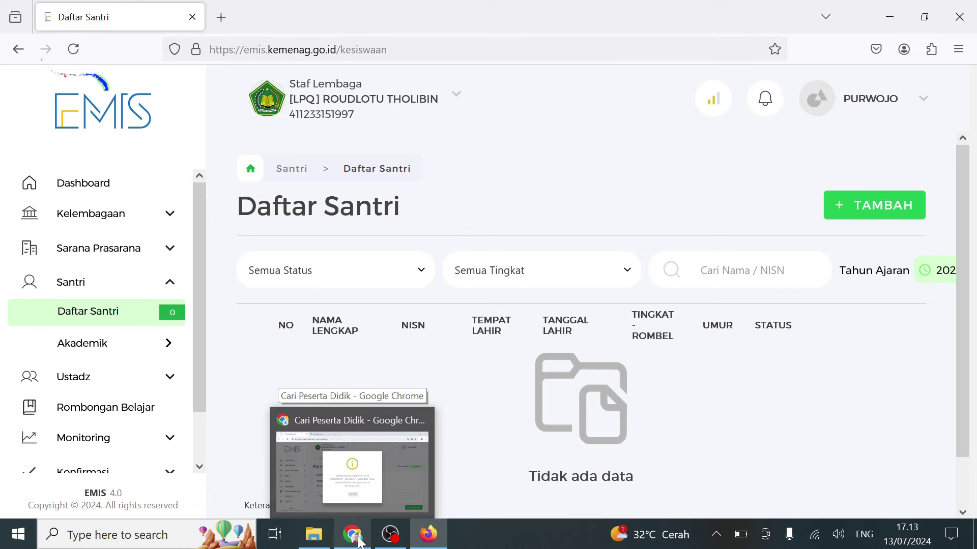
left_click(351, 448)
left_click(486, 407)
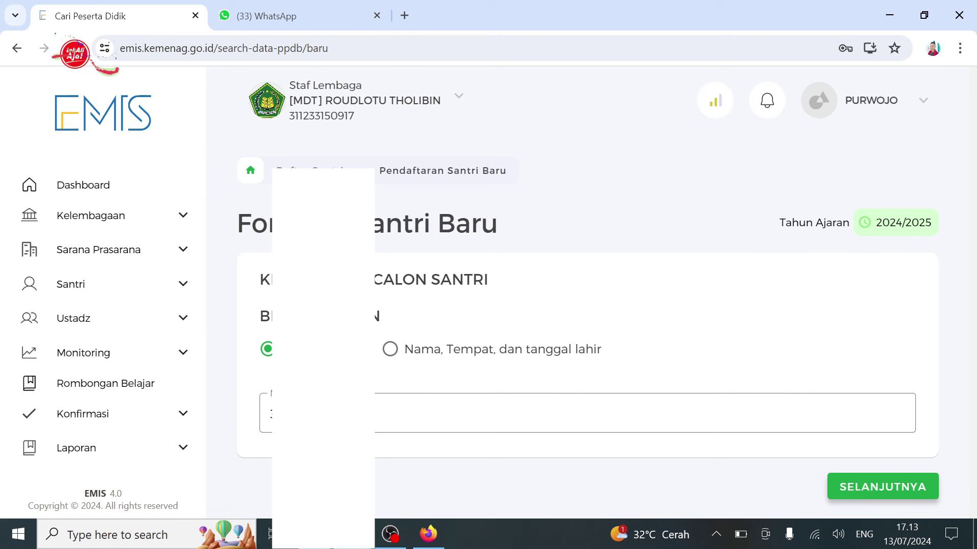
Start adding a santri with Input Data Baru from the MDT institution's Daftar Santri
left_click(132, 294)
left_click(134, 315)
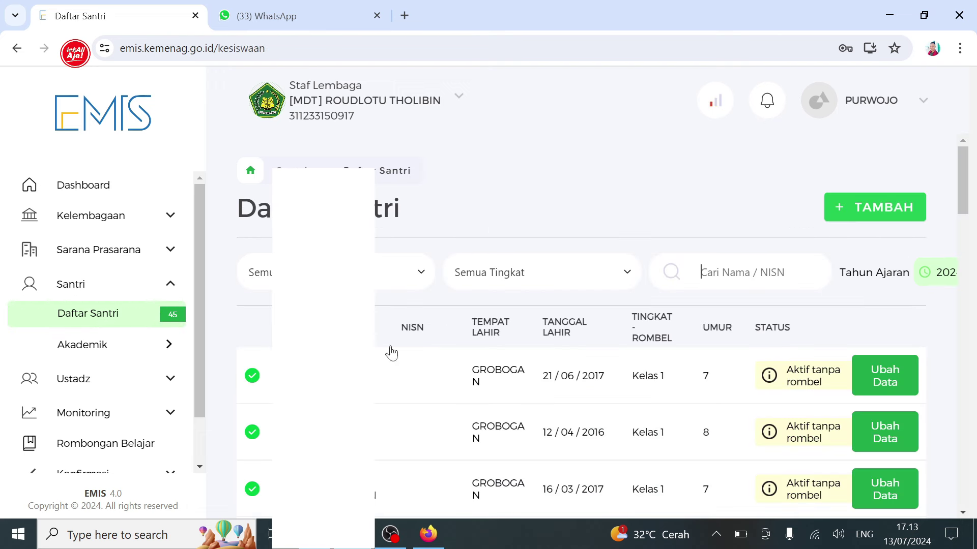
left_click(885, 209)
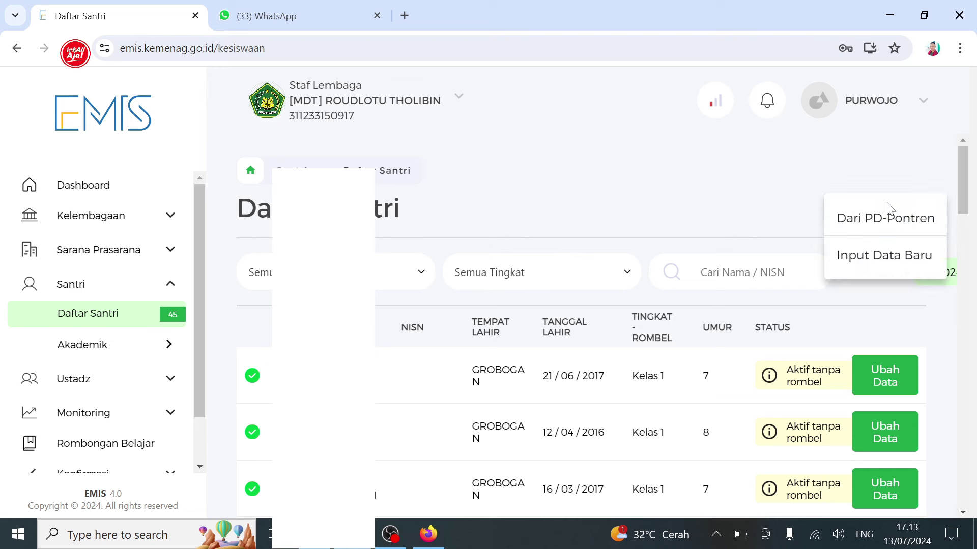
left_click(871, 263)
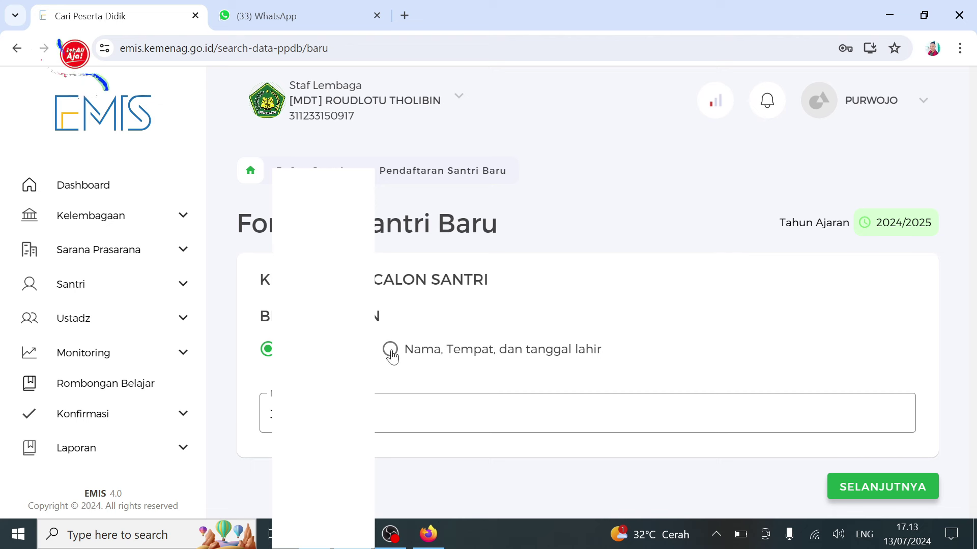
Base the registration on Nama, Tempat, dan tanggal lahir and fill in the student's full name copied from the Excel import sheet
left_click(390, 350)
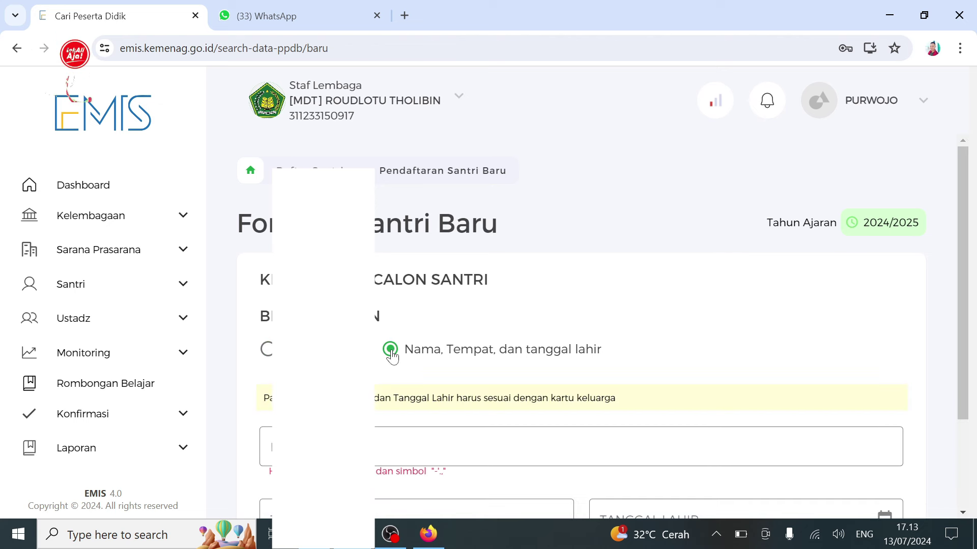
left_click(408, 435)
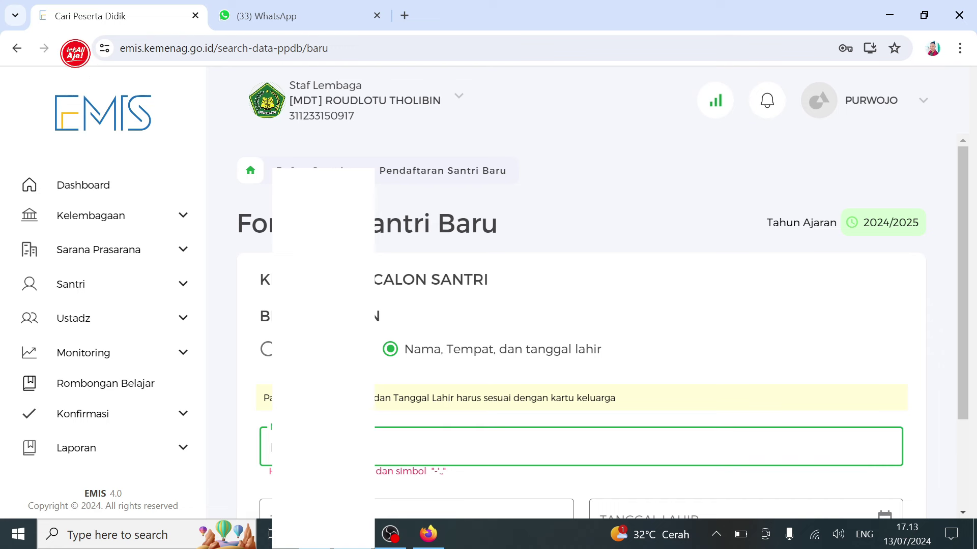
key("alt+Tab")
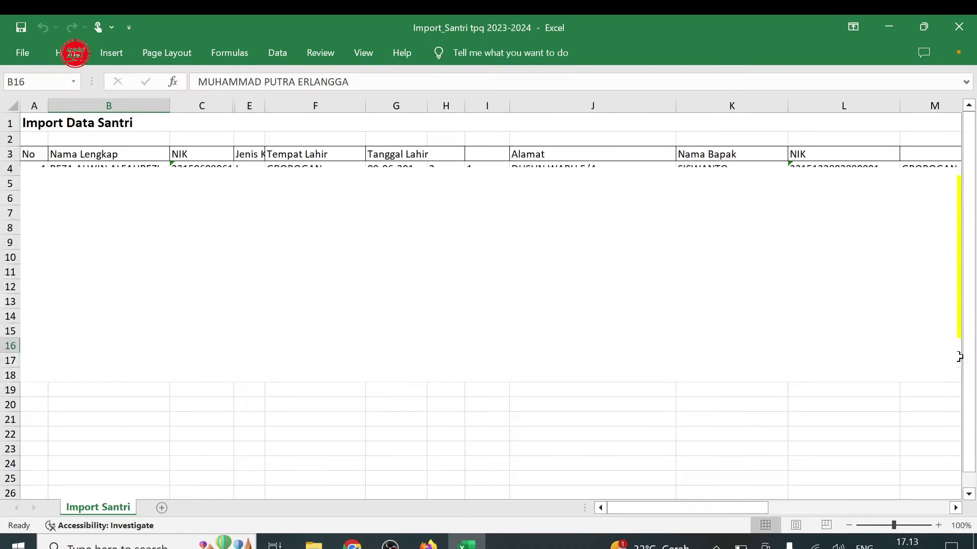
key("Down")
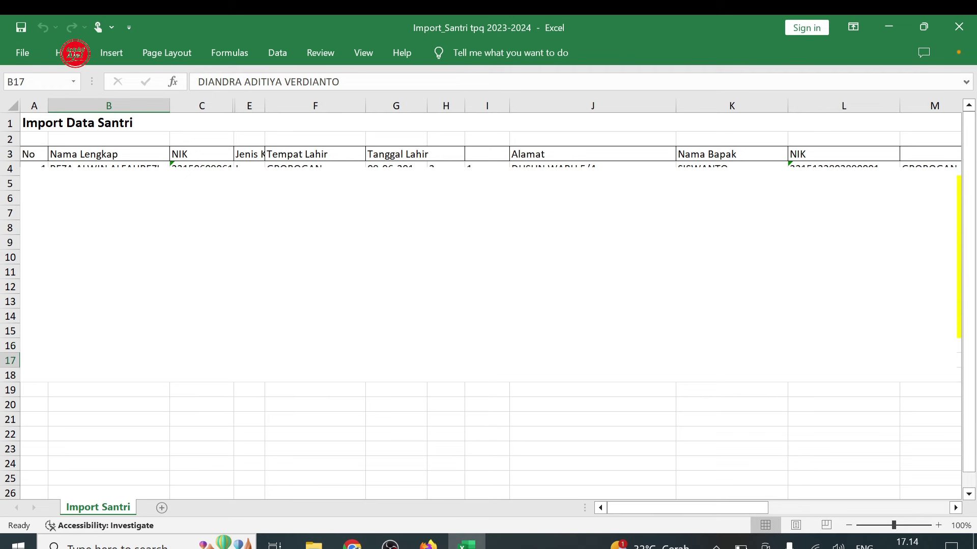
key("ctrl+c")
key("alt+Tab")
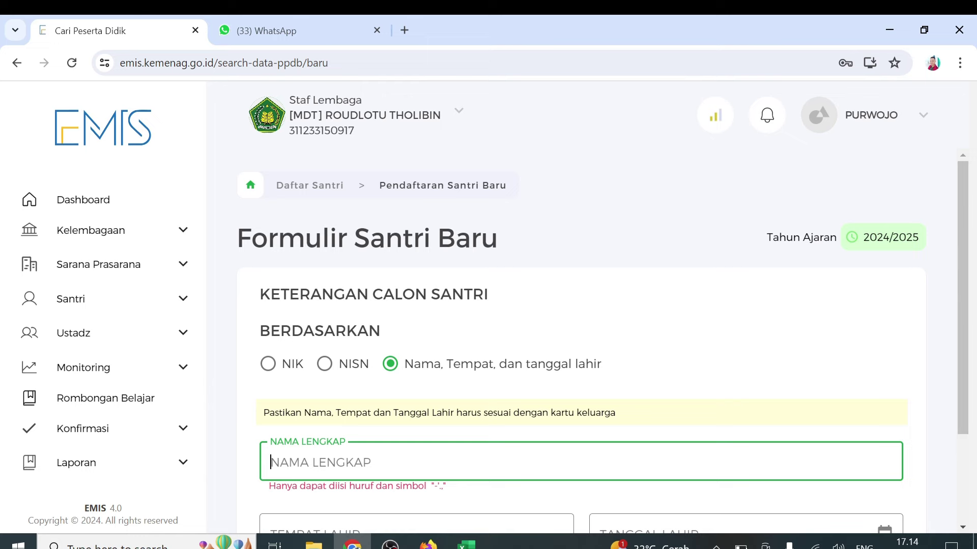
key("ctrl+v")
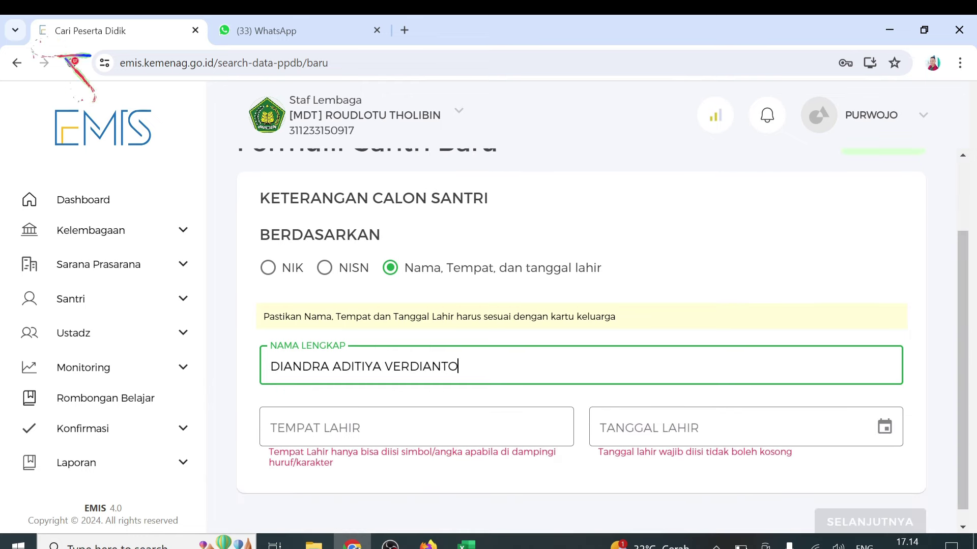
Enter GROBOGAN as the student's Tempat Lahir
key("Tab")
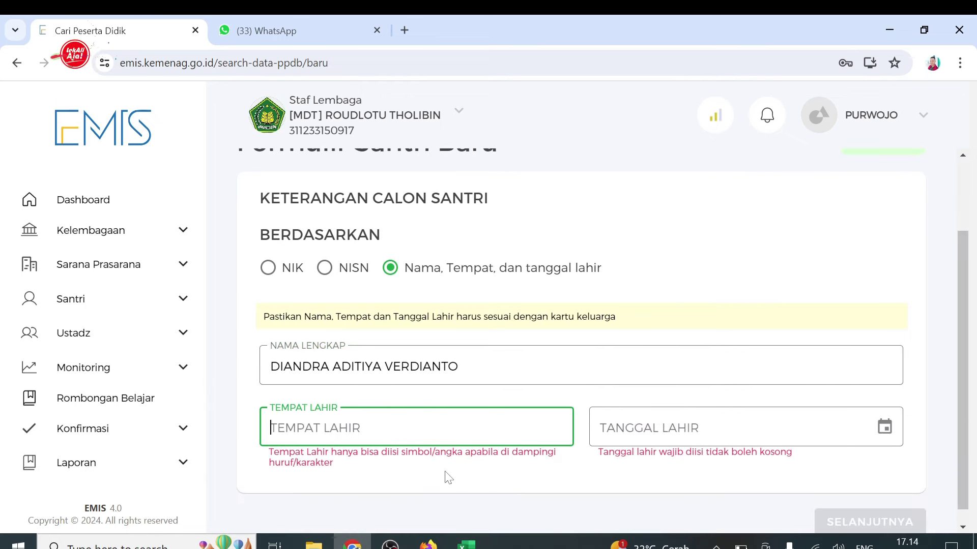
type("GRO")
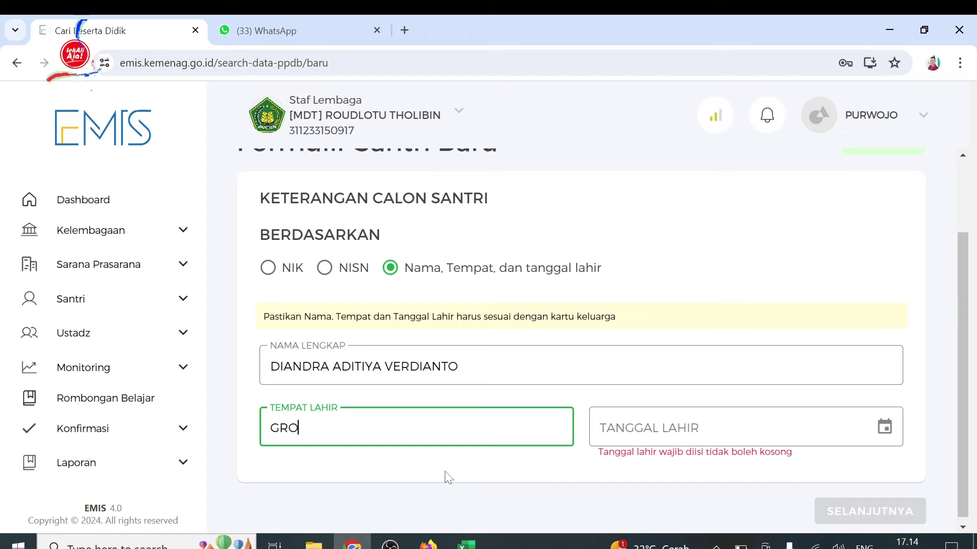
type("BOGAN")
Pick the student's date of birth for Tanggal Lahir and continue to the full registration form
left_click(727, 440)
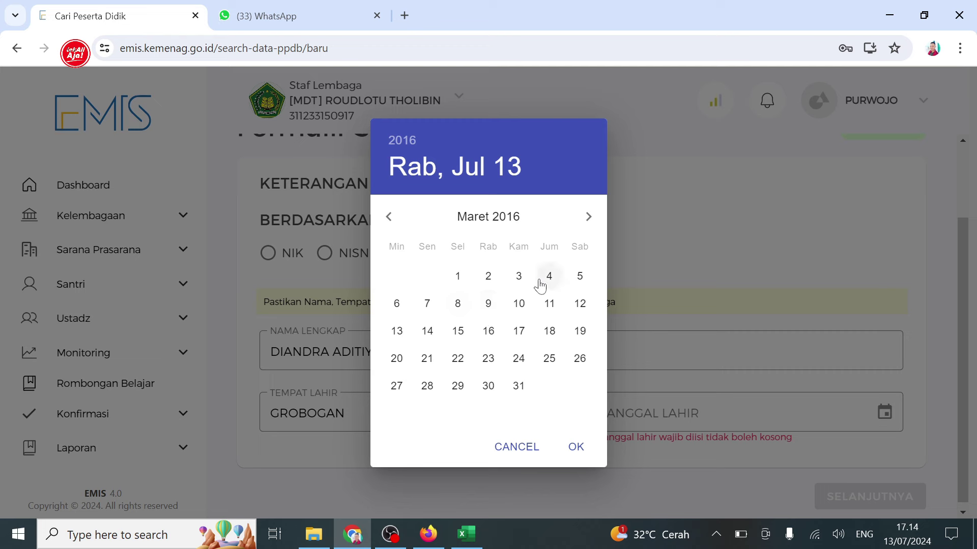
left_click(518, 275)
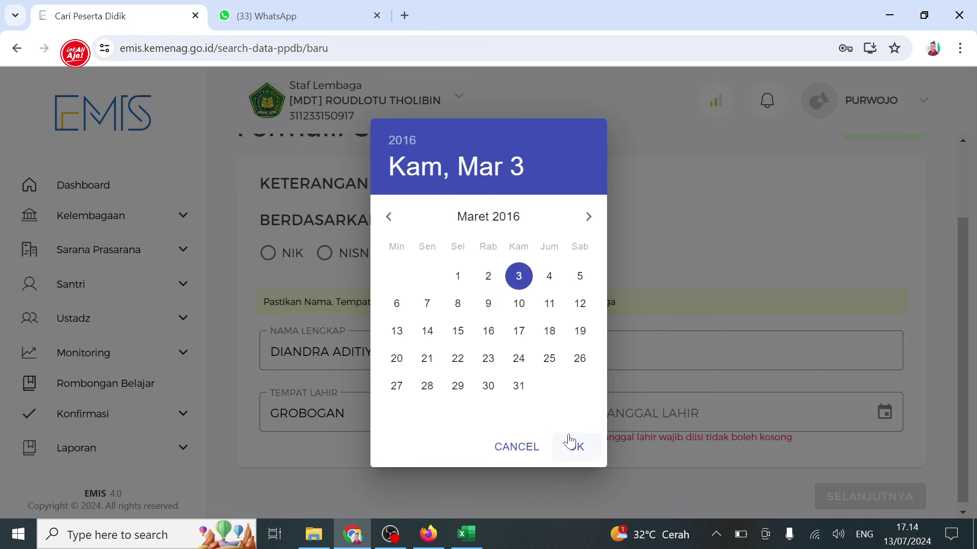
left_click(549, 304)
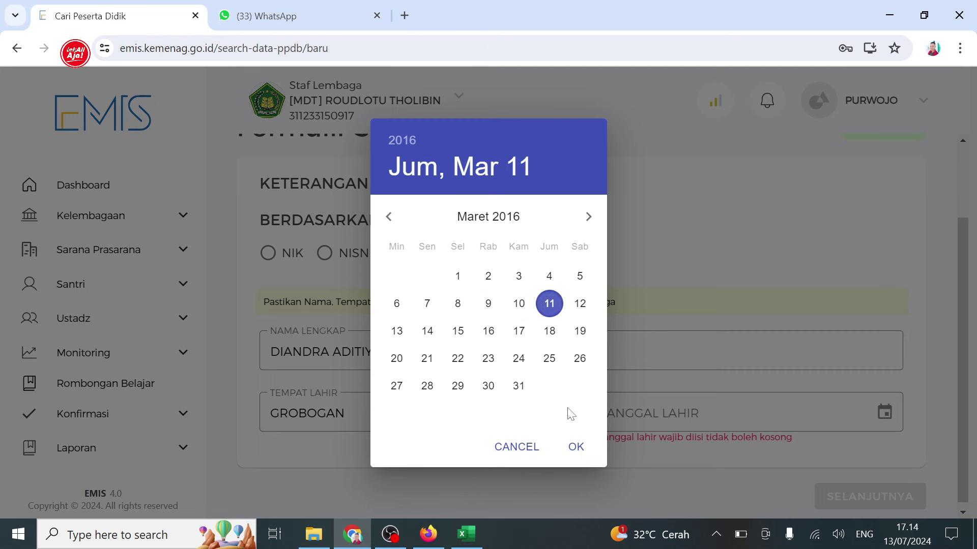
left_click(580, 460)
left_click(845, 494)
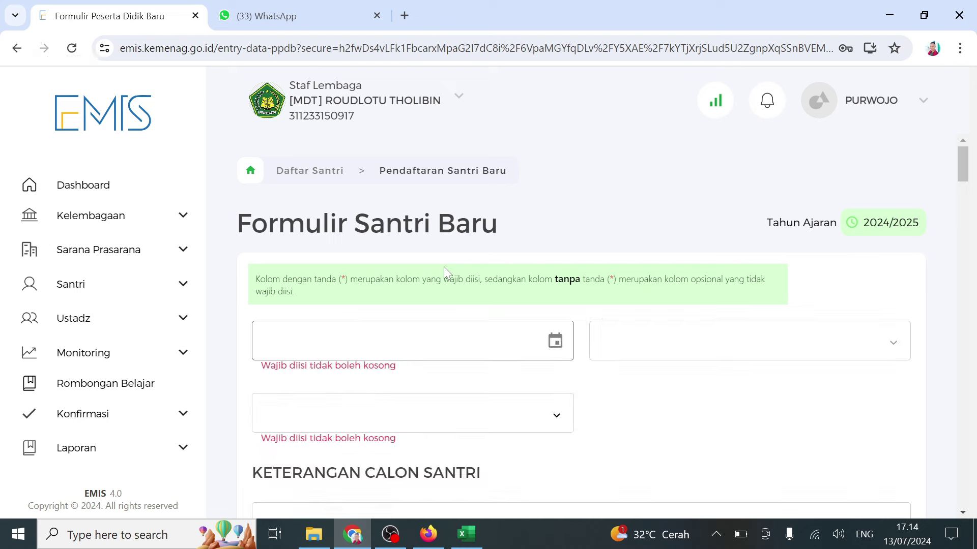
Set Tanggal Masuk to 2024-07-13 and Tingkat Kelas to Kelas 1
left_click(555, 345)
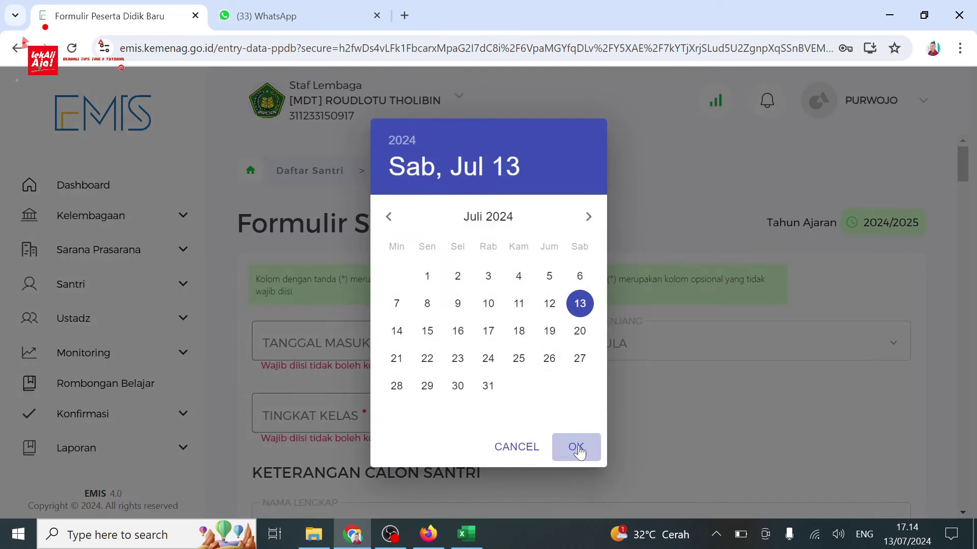
left_click(576, 447)
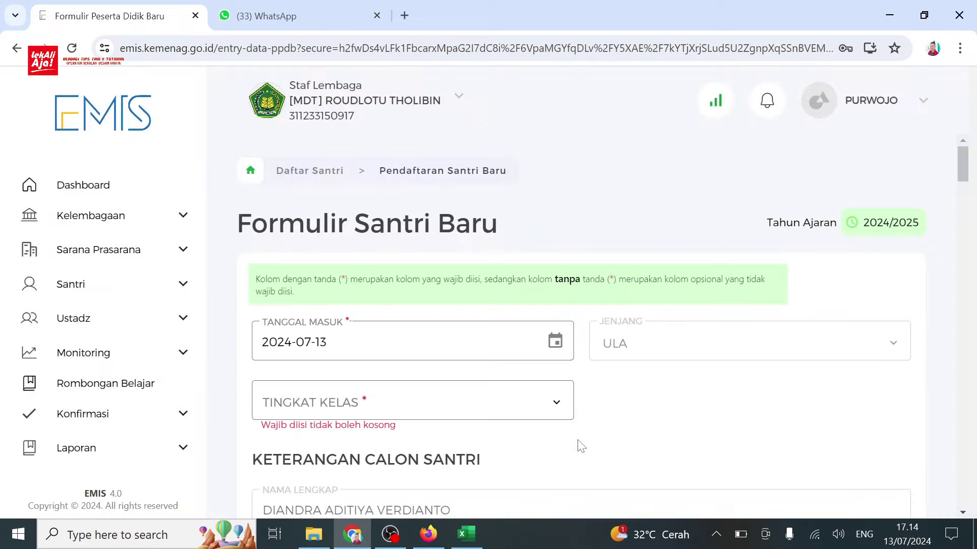
left_click(557, 404)
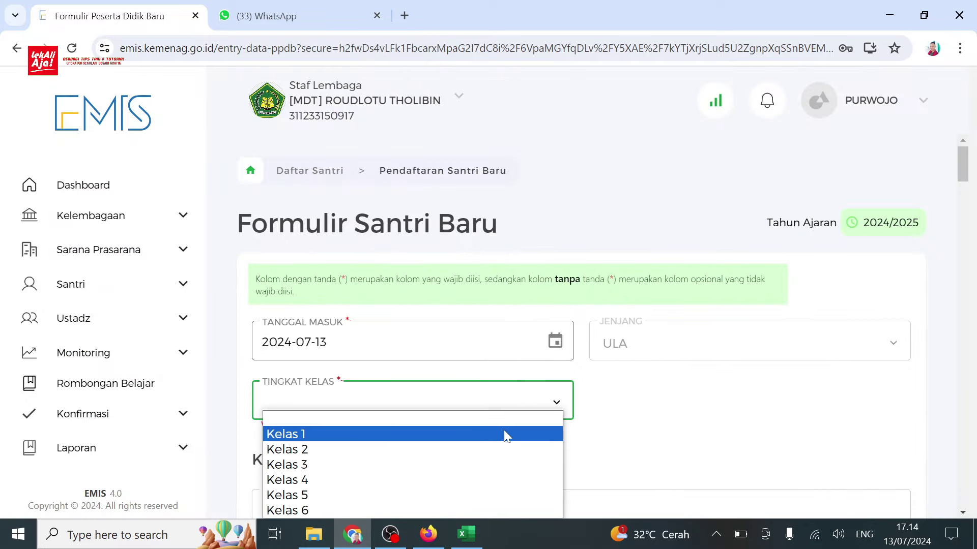
left_click(566, 435)
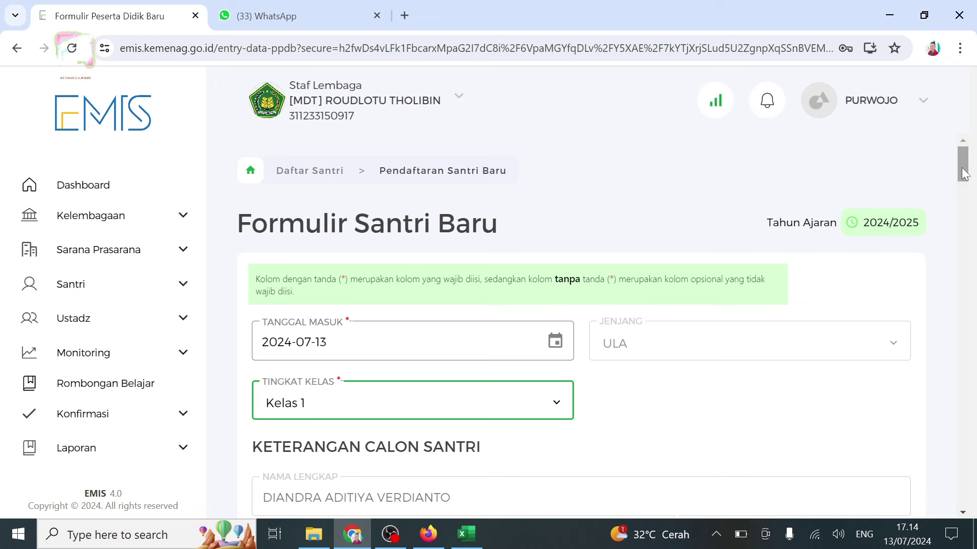
Set Status Tempat Tinggal in the Santri section to Tinggal dengan Ayah Kandung
left_click_drag(965, 174, 964, 197)
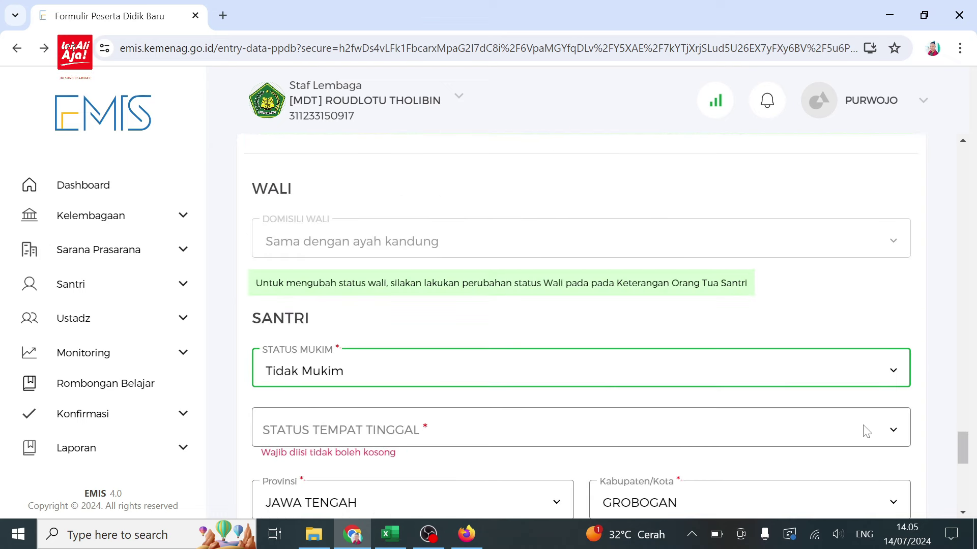
left_click(867, 432)
left_click(930, 425)
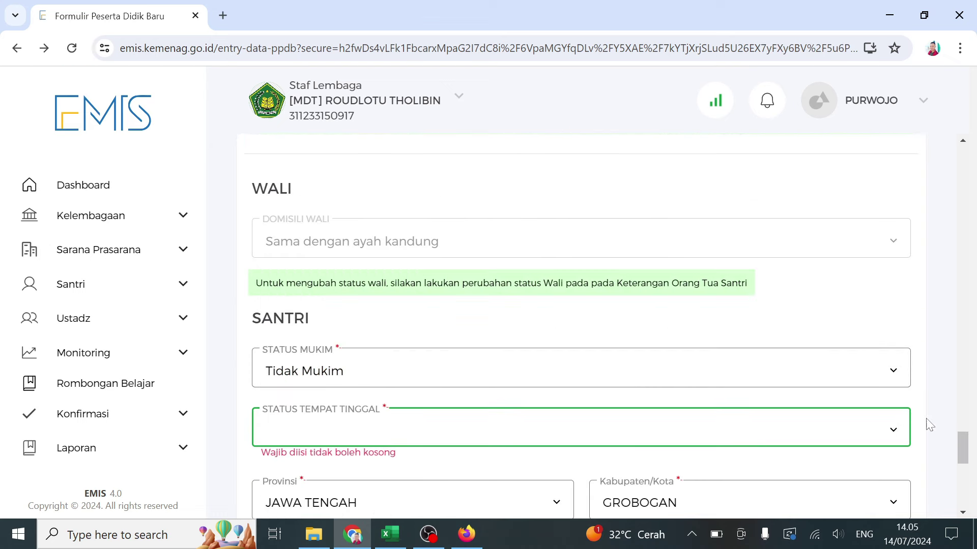
Set Jarak Tempat Tinggal - Lembaga to Kurang dari 5 km, Waktu Tempuh to 1-10 menit and Transportasi ke Lembaga to Sepeda
scroll(962, 458, "down", 4)
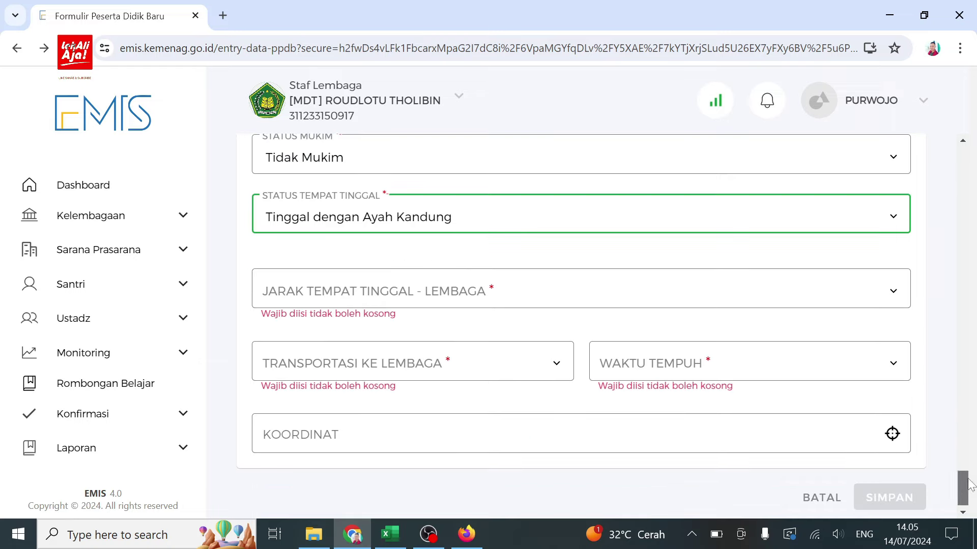
left_click(865, 362)
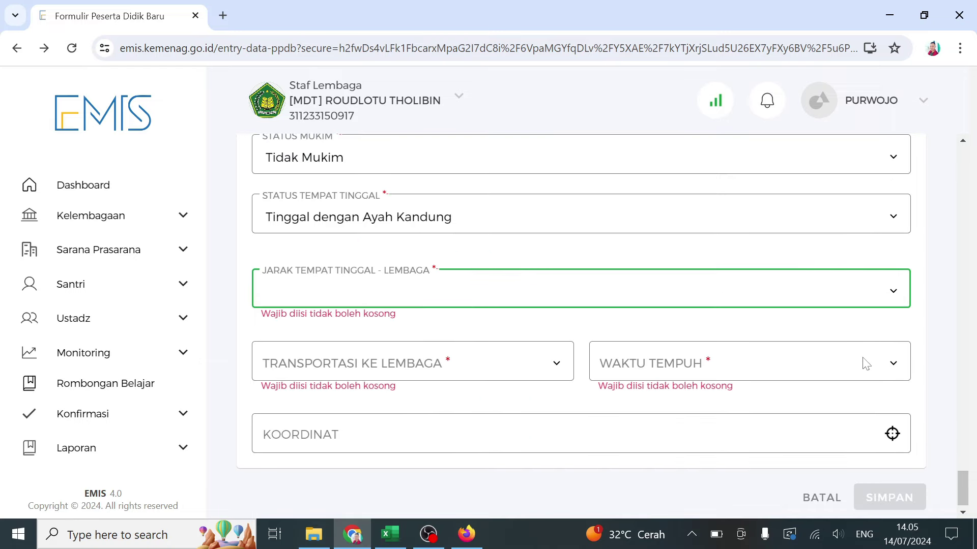
left_click(858, 361)
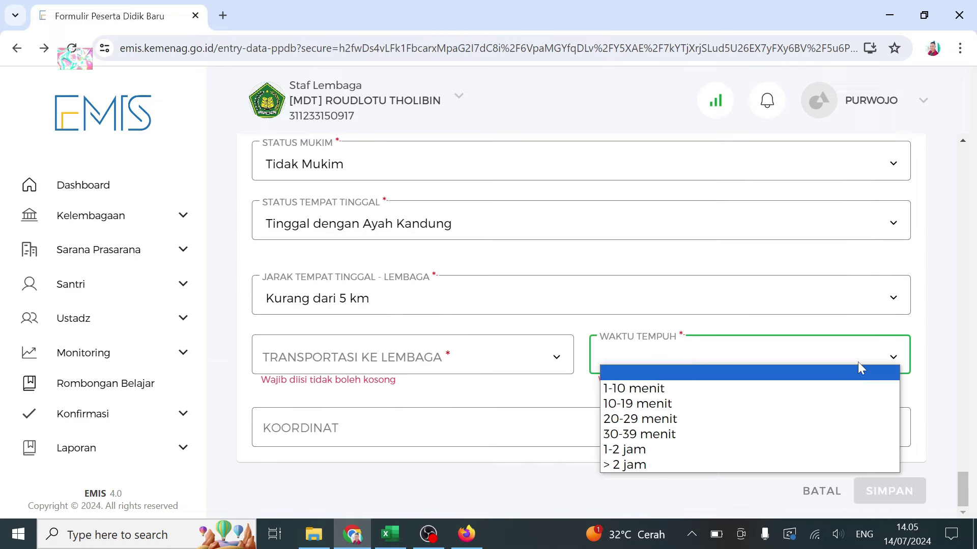
left_click(568, 351)
left_click(547, 359)
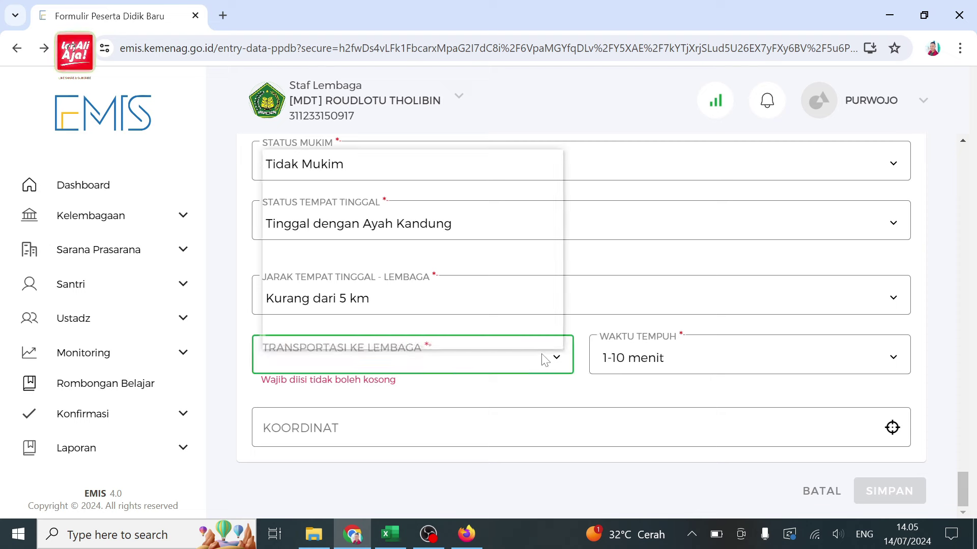
left_click(654, 404)
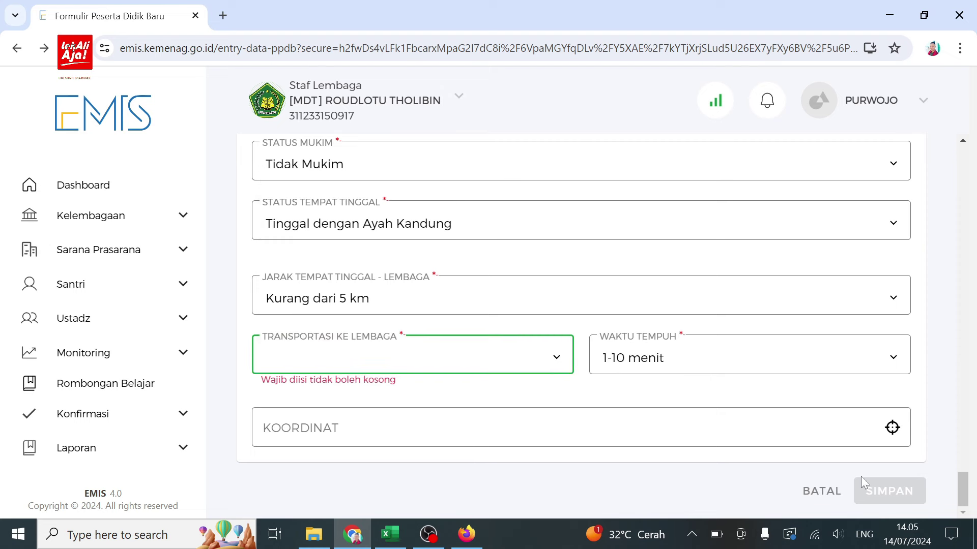
Save the completed student registration form, confirm the submission and return to the Daftar Santri list
left_click(889, 492)
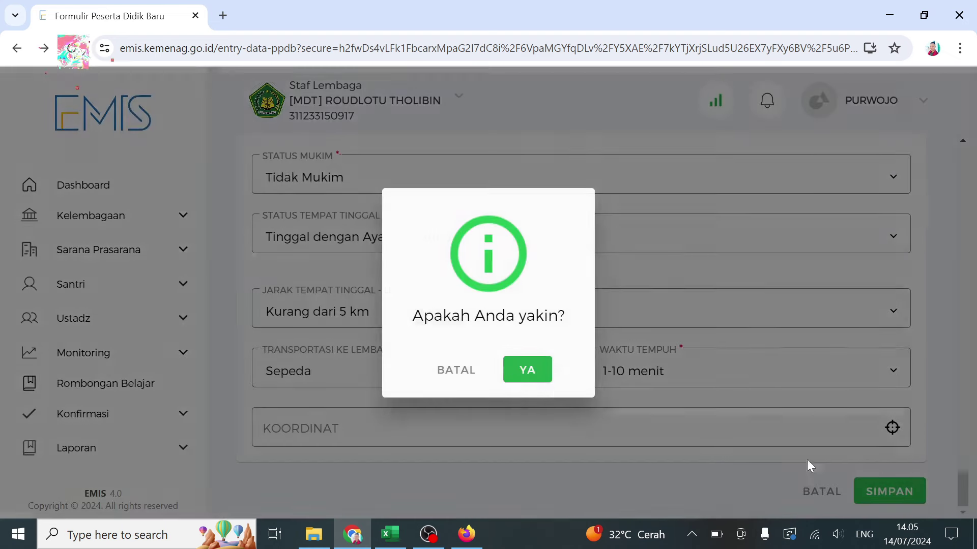
left_click(524, 381)
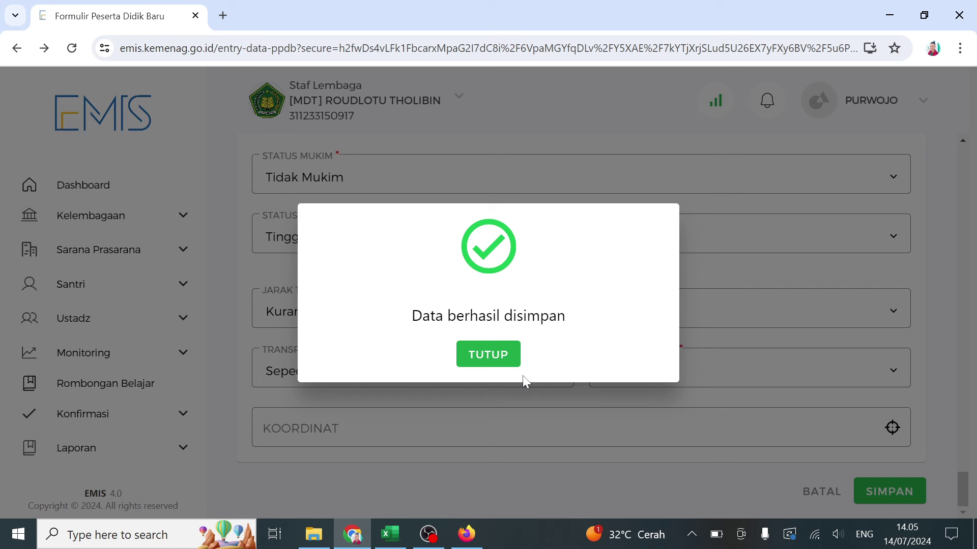
left_click_drag(405, 308, 557, 316)
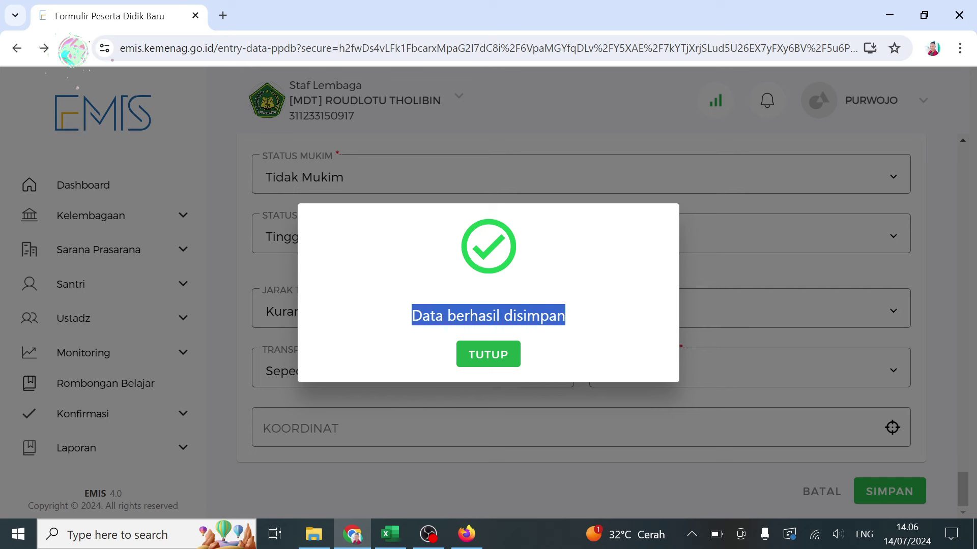
left_click(501, 361)
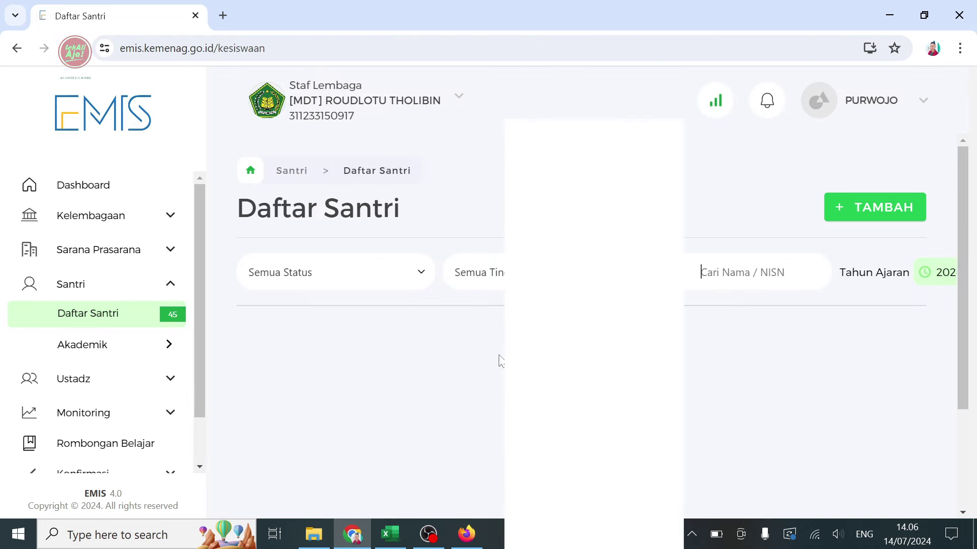
left_click_drag(311, 362, 371, 394)
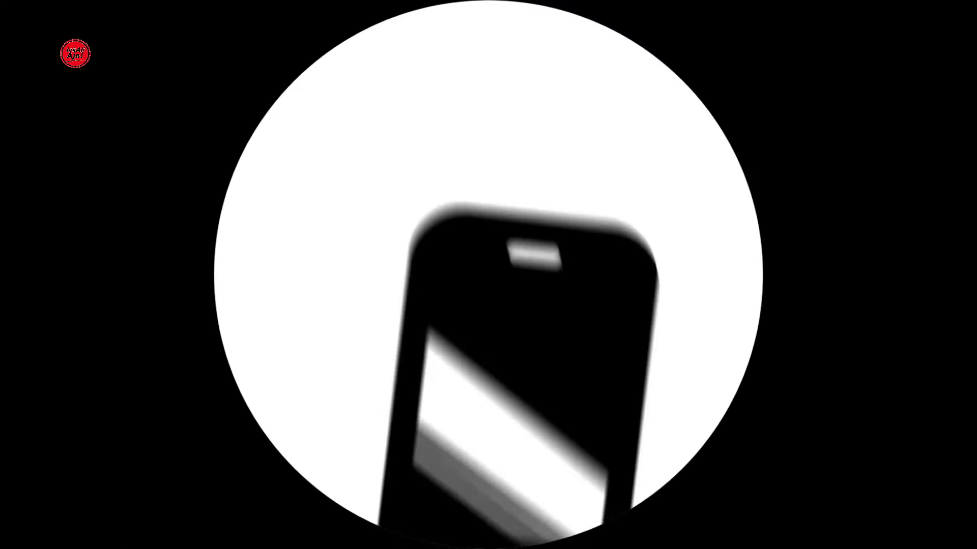
left_click(413, 273)
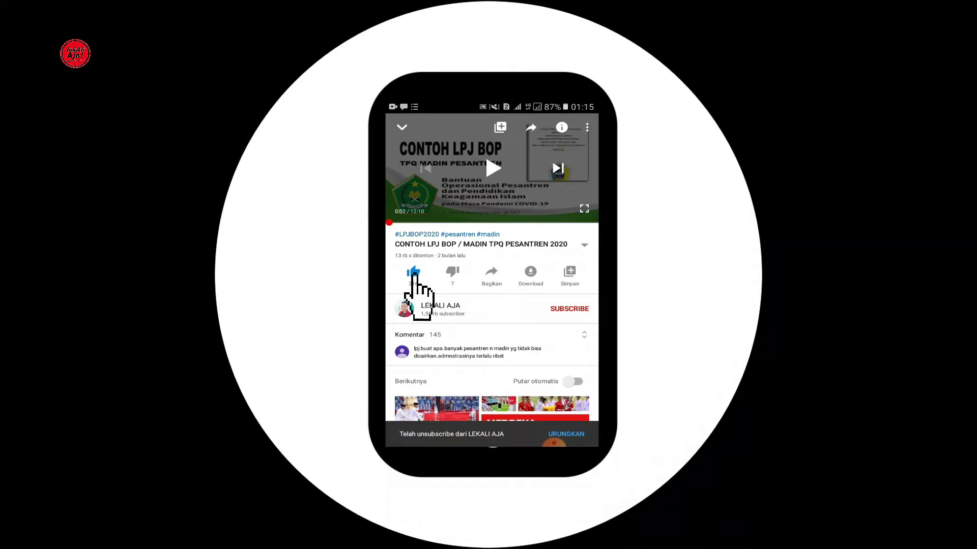
left_click(564, 310)
left_click(584, 309)
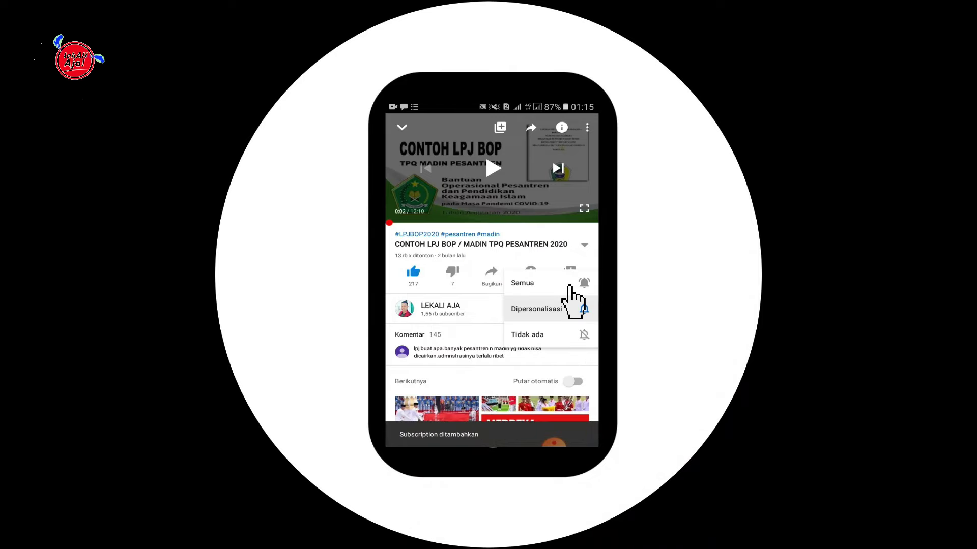